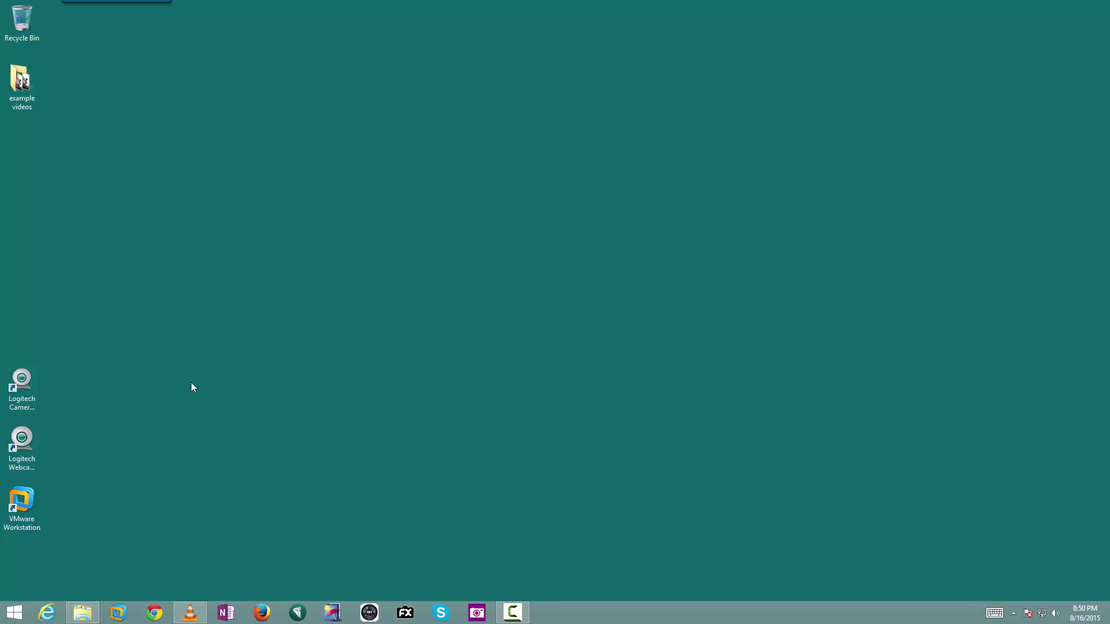
Launch Logitech Webcam Software and start Quick Capture with the live C930e preview.
{"action": "double_click", "coordinate": [24, 450]}
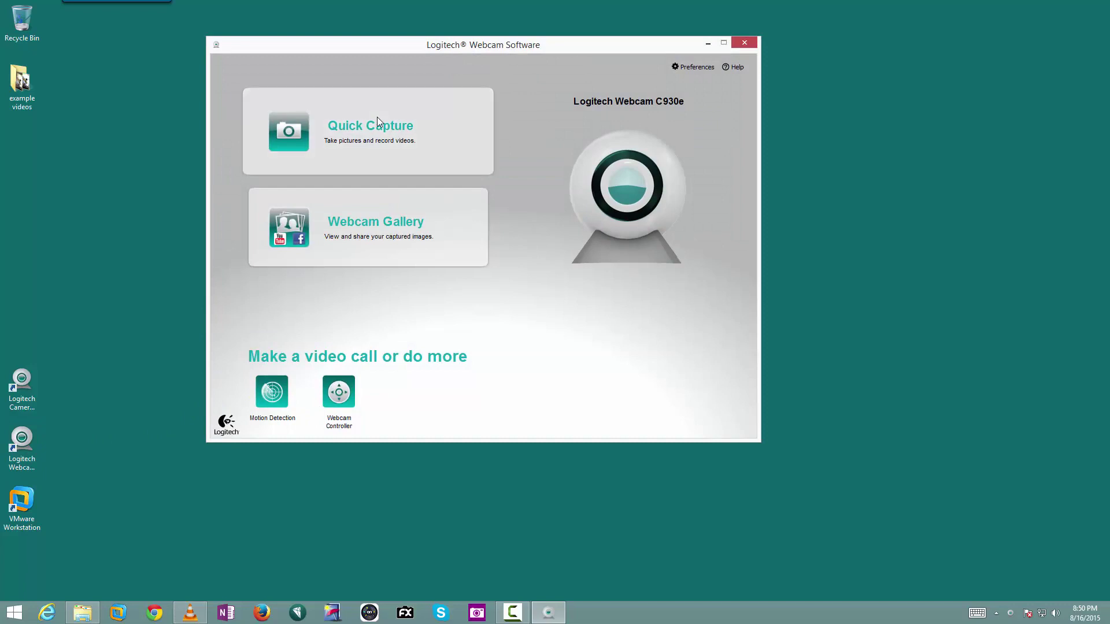
{"action": "left_click", "coordinate": [377, 122]}
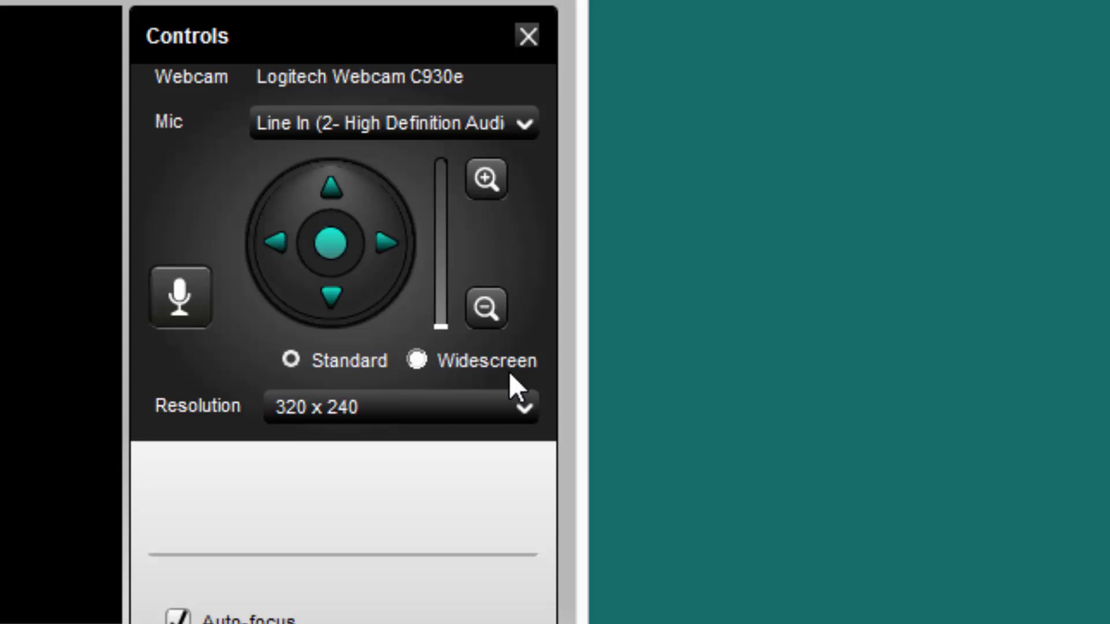
Switch the camera to Widescreen at 320 x 180, then close the webcam software.
{"action": "left_click", "coordinate": [512, 408]}
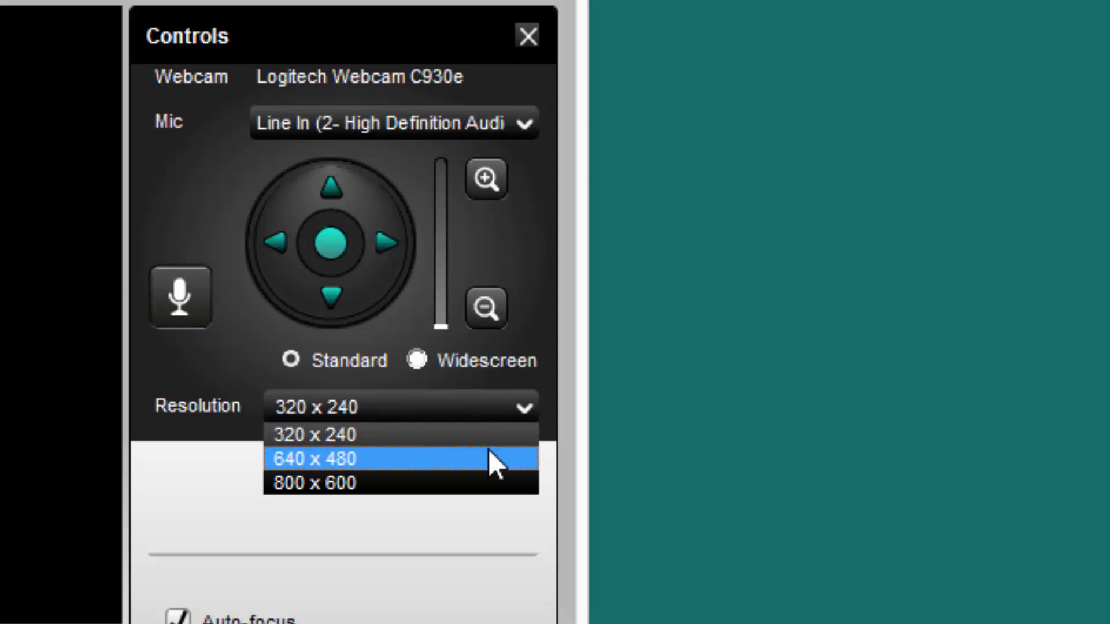
{"action": "left_click", "coordinate": [453, 362]}
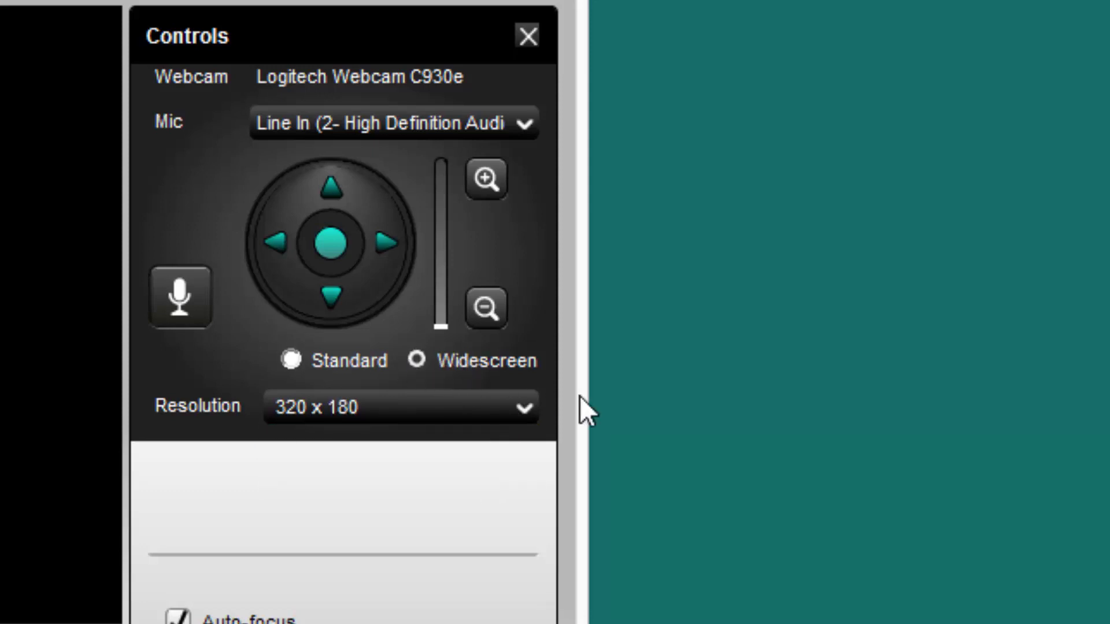
{"action": "left_click", "coordinate": [519, 407]}
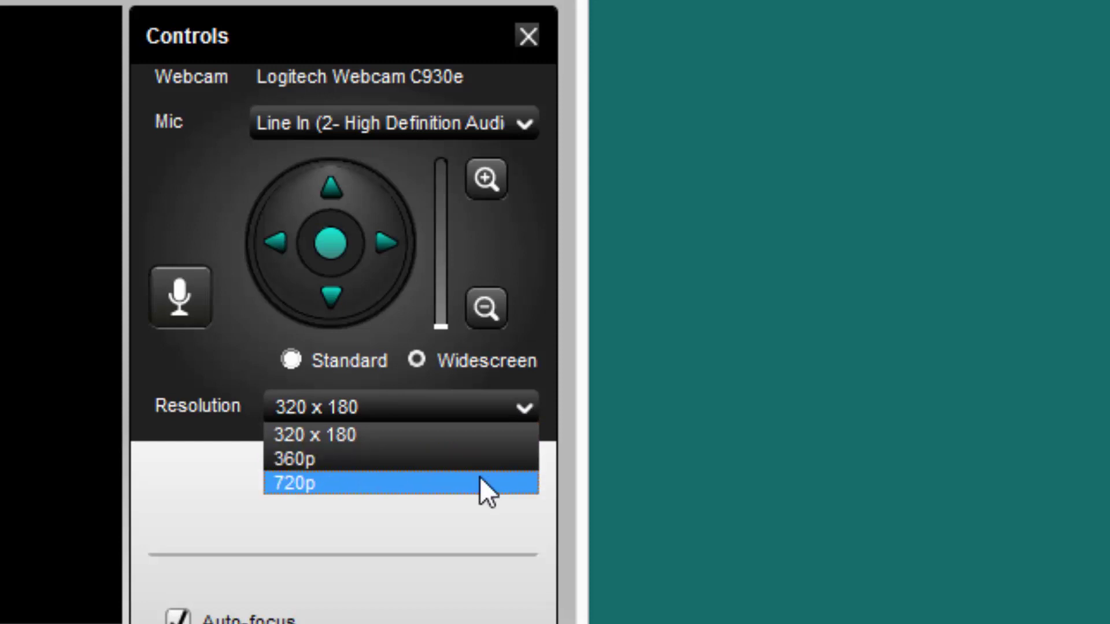
{"action": "left_click", "coordinate": [865, 463]}
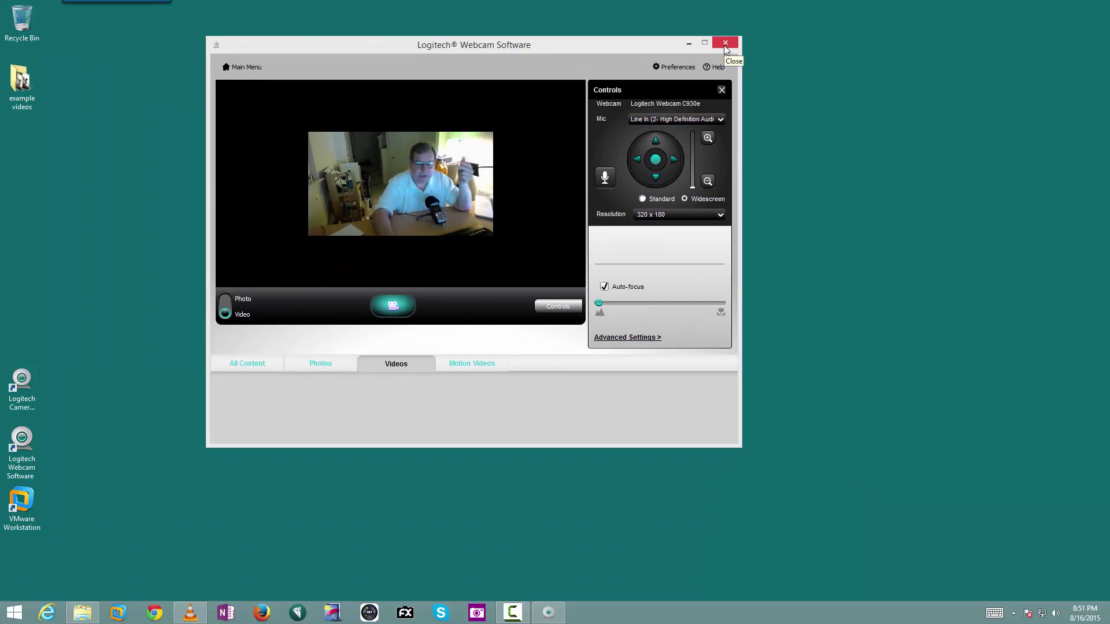
{"action": "left_click", "coordinate": [726, 46]}
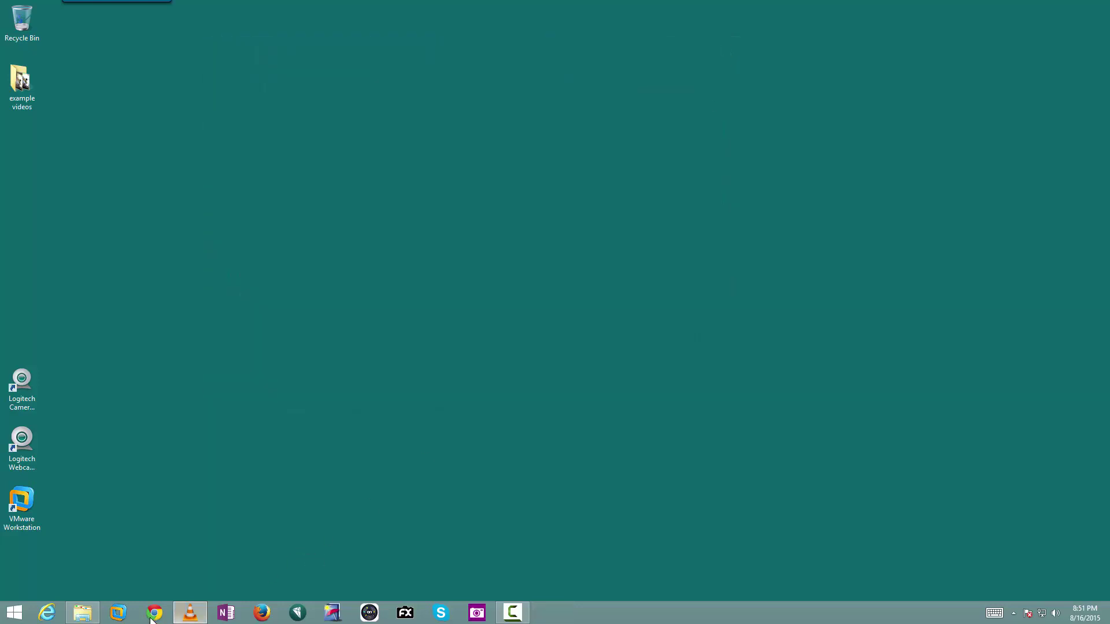
Bring back the example videos folder and show 1 - stanarad 320.wmv's details (320 x 240).
{"action": "left_click", "coordinate": [84, 614]}
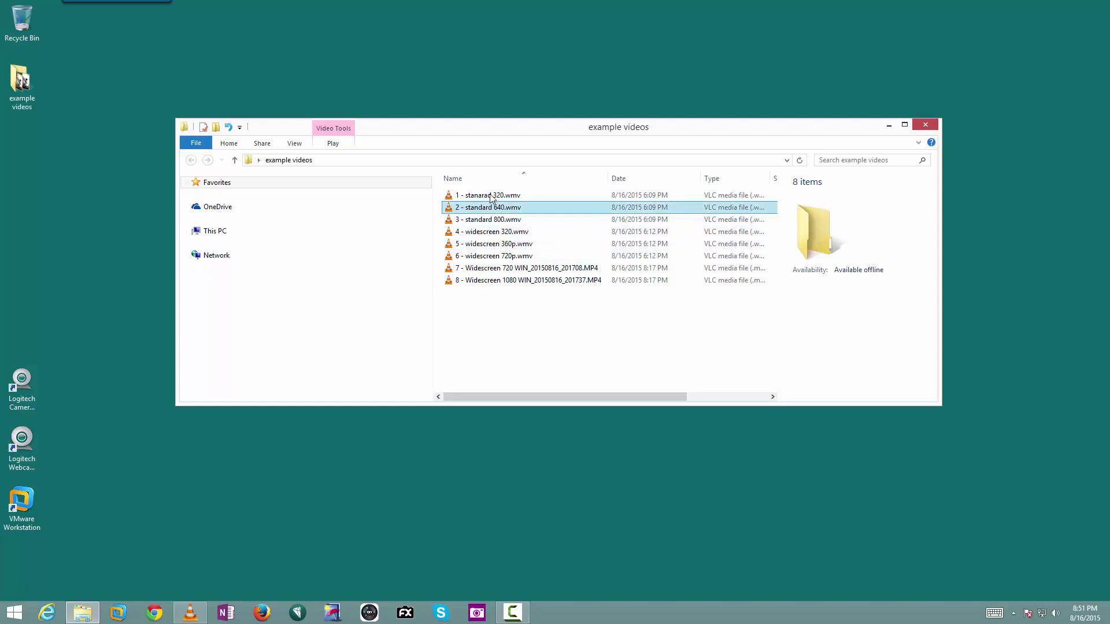
{"action": "mouse_move", "coordinate": [491, 197]}
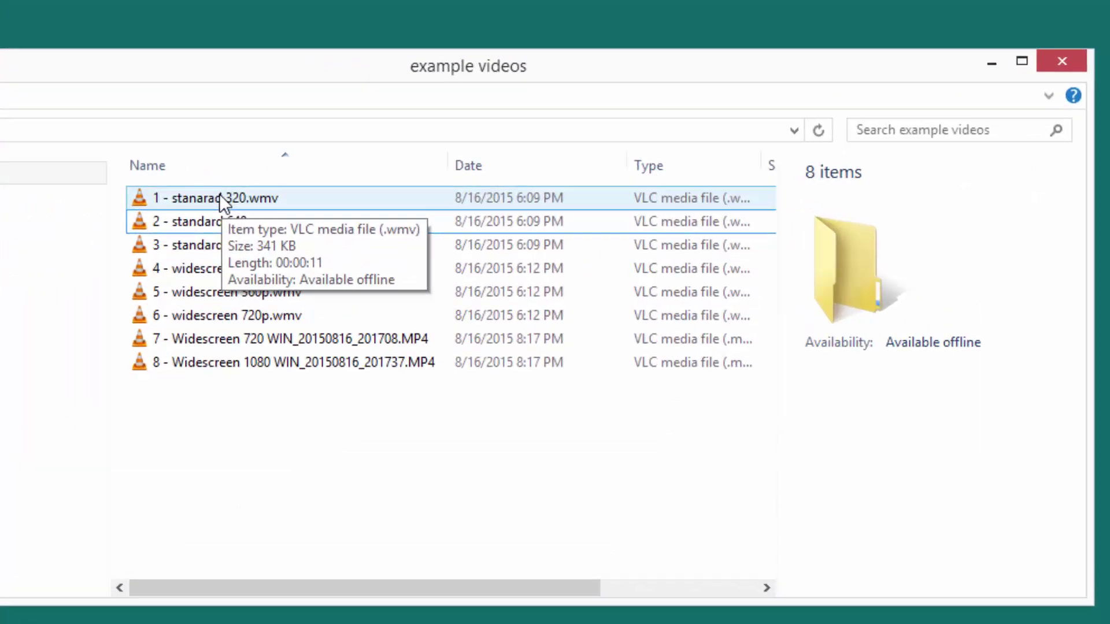
{"action": "left_click", "coordinate": [215, 194]}
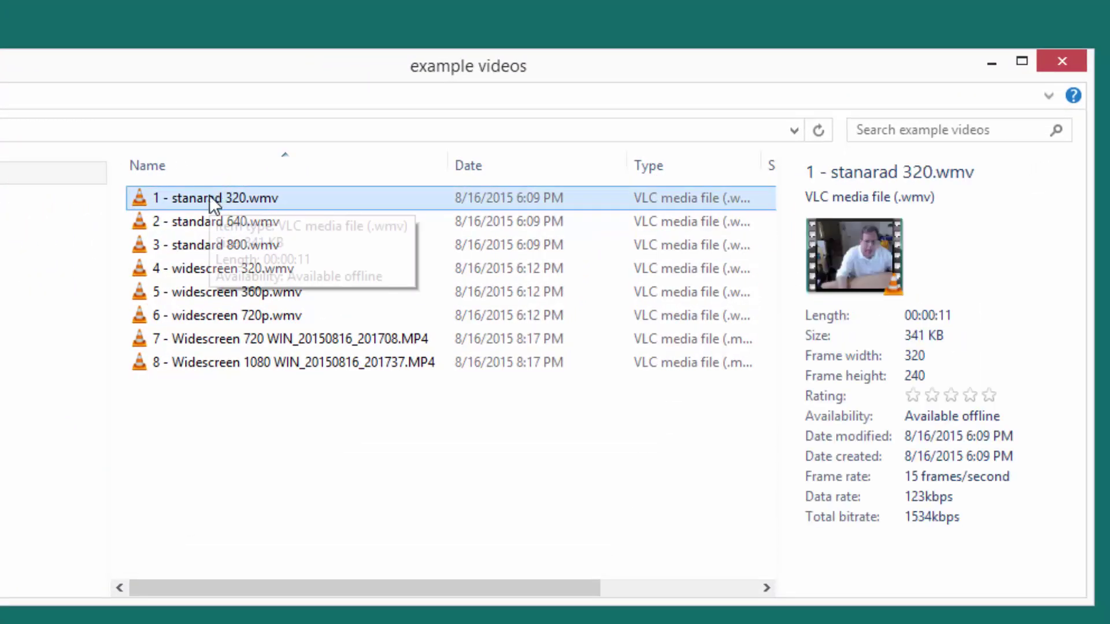
{"action": "left_click", "coordinate": [223, 196]}
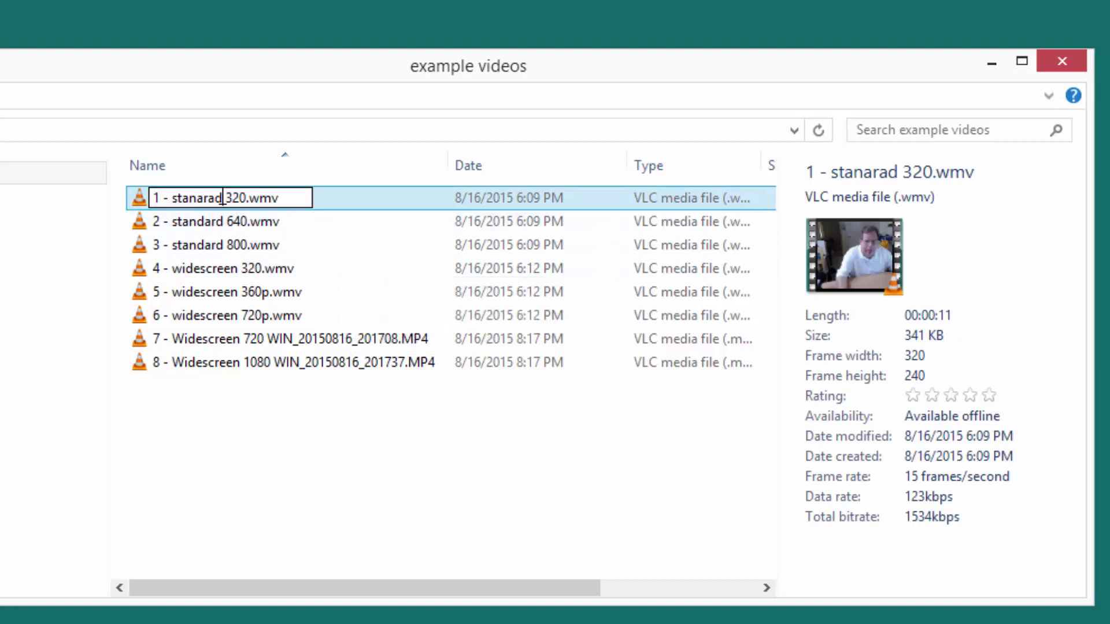
{"action": "left_click", "coordinate": [270, 247]}
{"action": "left_click", "coordinate": [202, 197]}
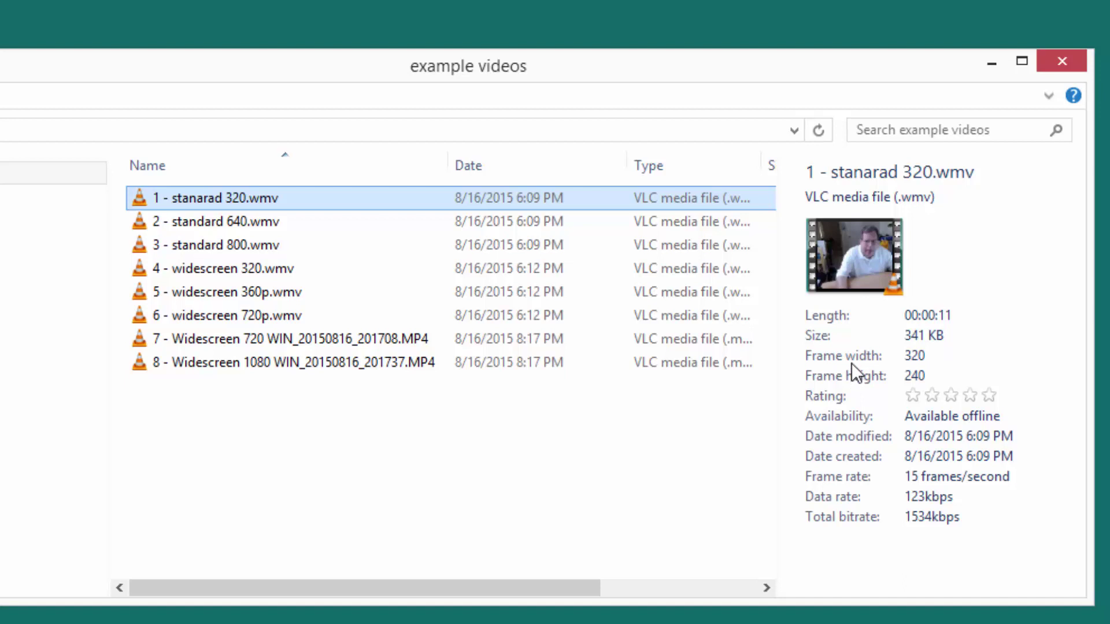
Compare details of videos 2 through 6 in turn, then reselect 1 - stanarad 320.wmv.
{"action": "left_click", "coordinate": [182, 225]}
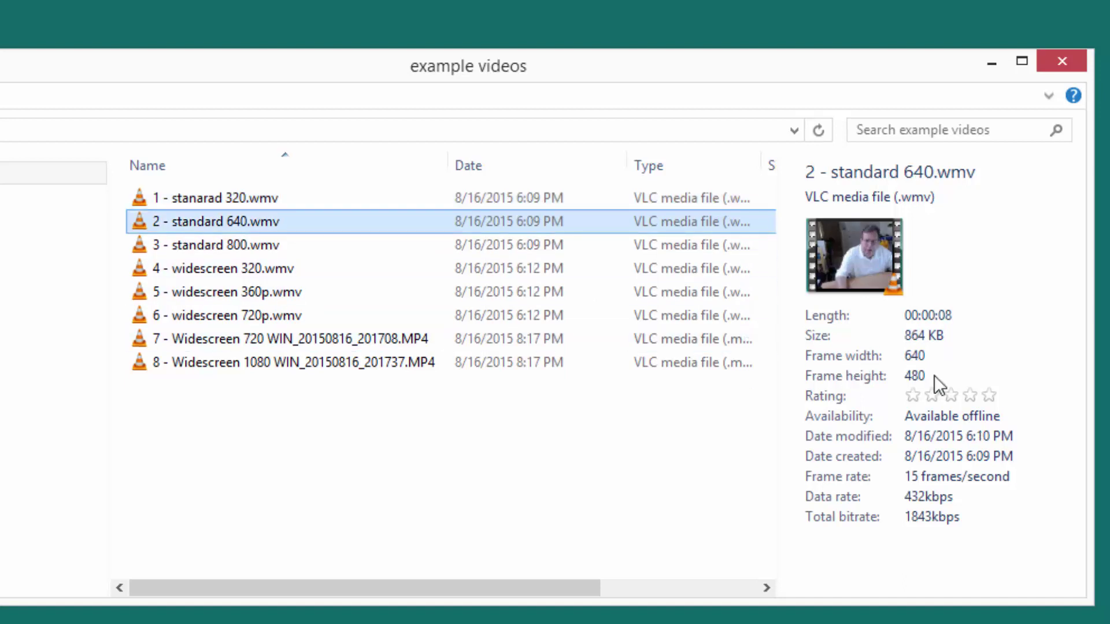
{"action": "left_click", "coordinate": [240, 247]}
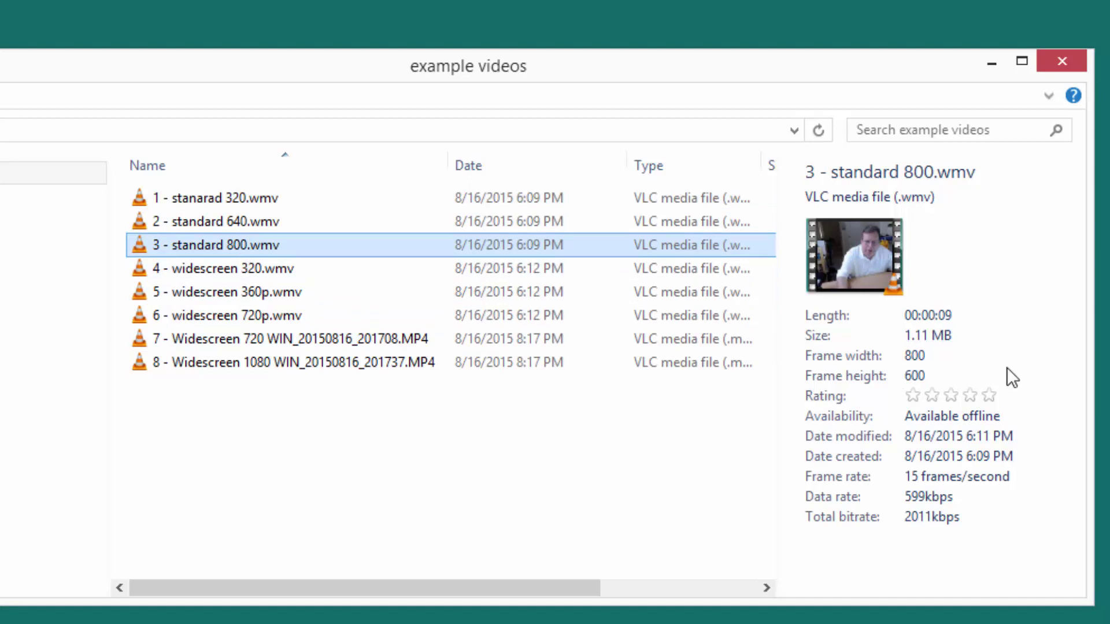
{"action": "left_click", "coordinate": [267, 273]}
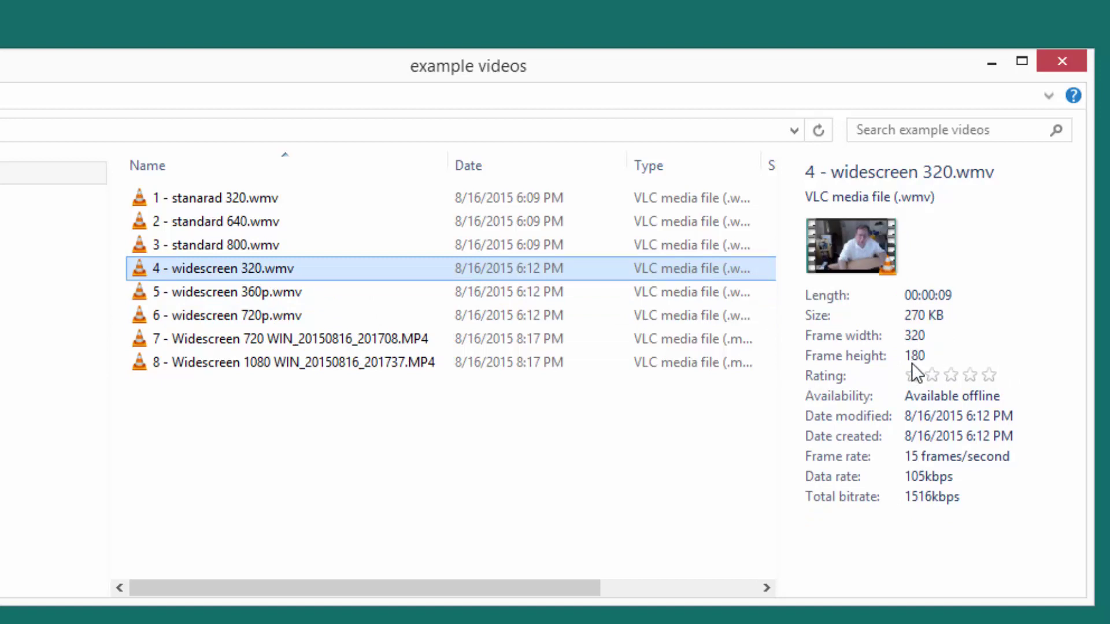
{"action": "left_click", "coordinate": [296, 296]}
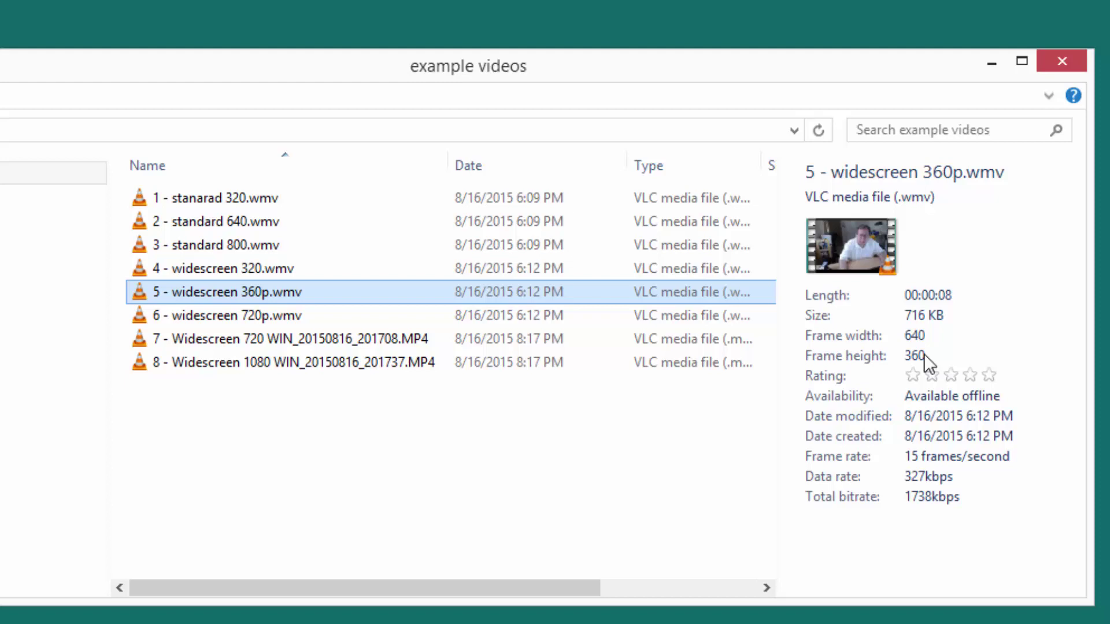
{"action": "left_click", "coordinate": [237, 320]}
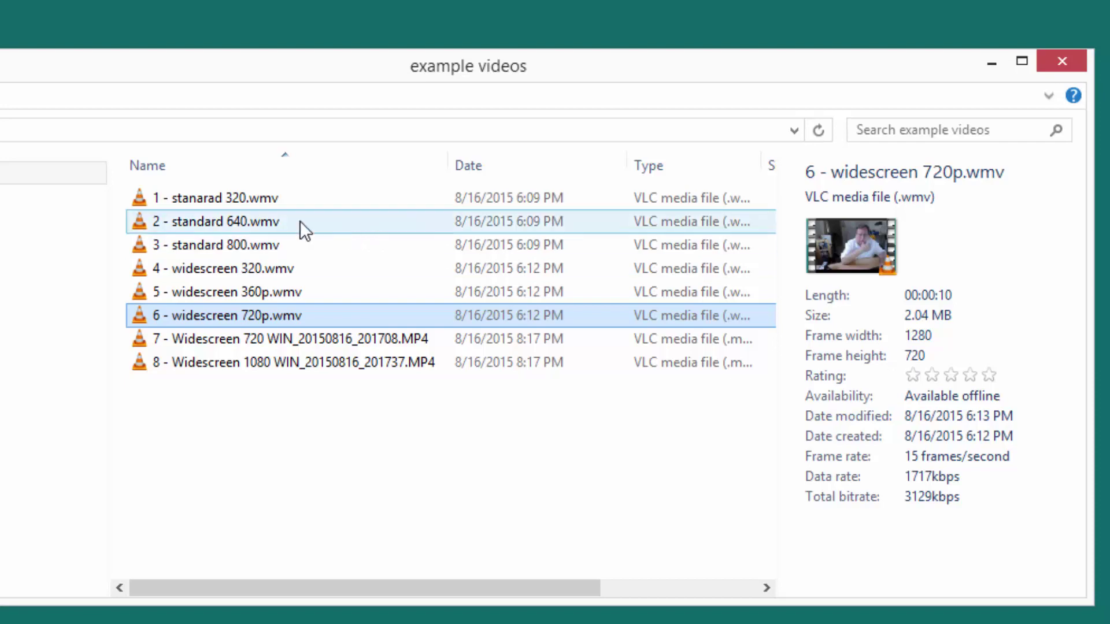
{"action": "left_click", "coordinate": [263, 199]}
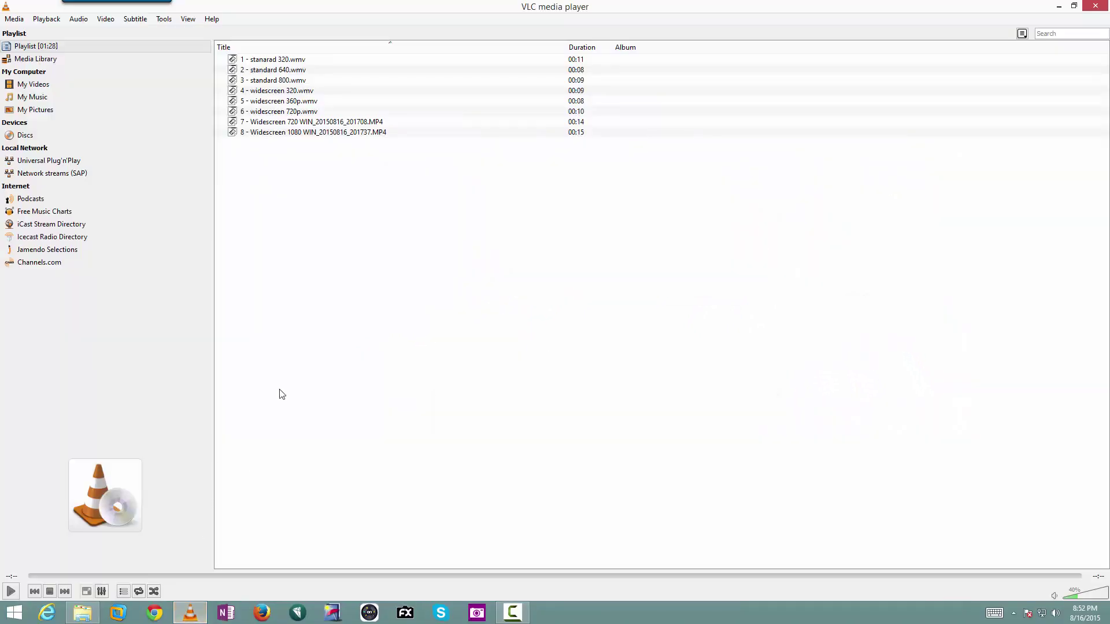
Play 1 - stanarad 320.wmv, toggling between native 320x240 size and fill-window display.
{"action": "left_click", "coordinate": [269, 60]}
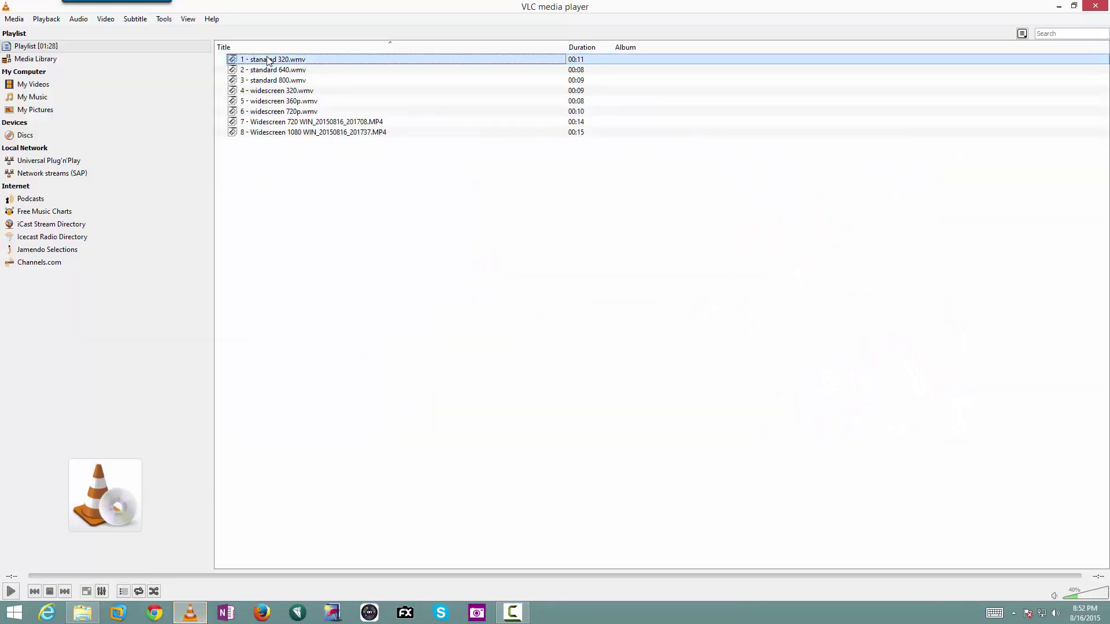
{"action": "left_click", "coordinate": [9, 594]}
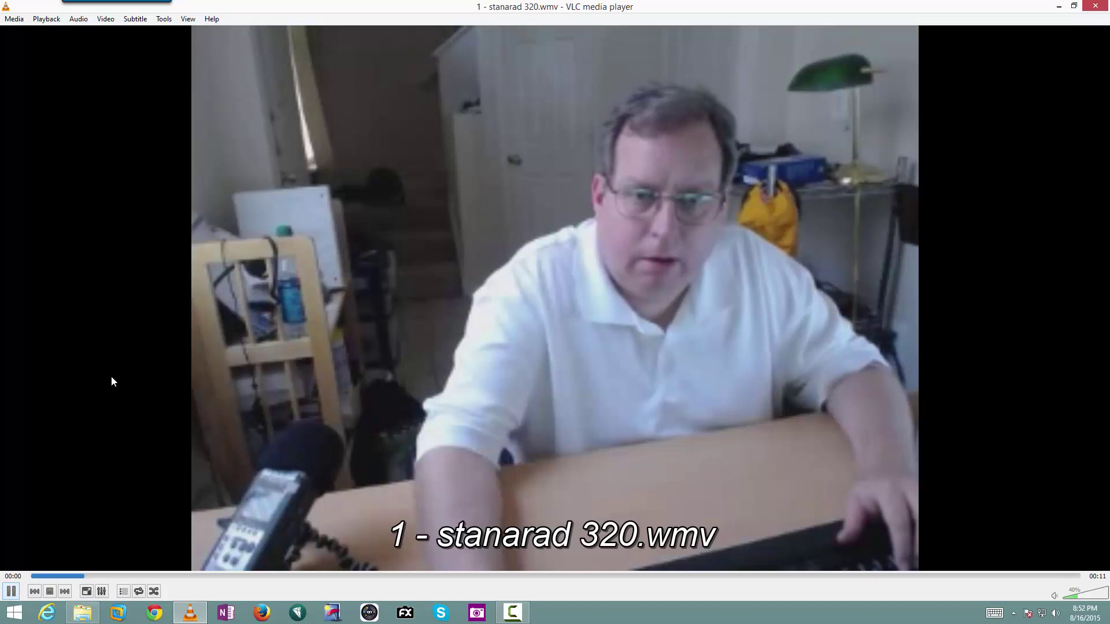
{"action": "left_click", "coordinate": [11, 591]}
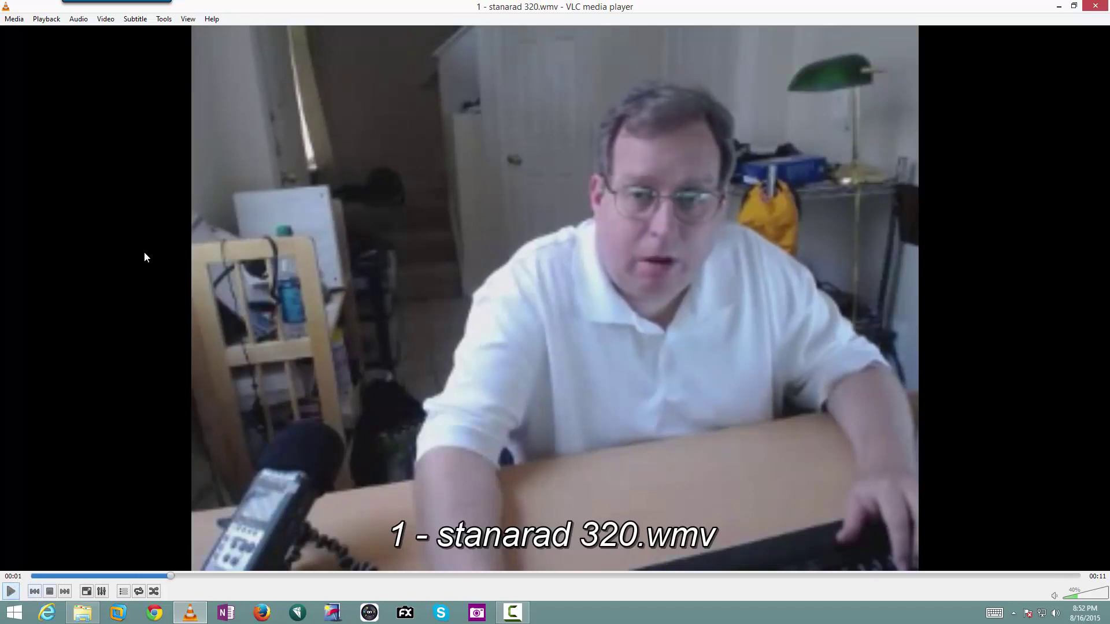
{"action": "left_click", "coordinate": [105, 18]}
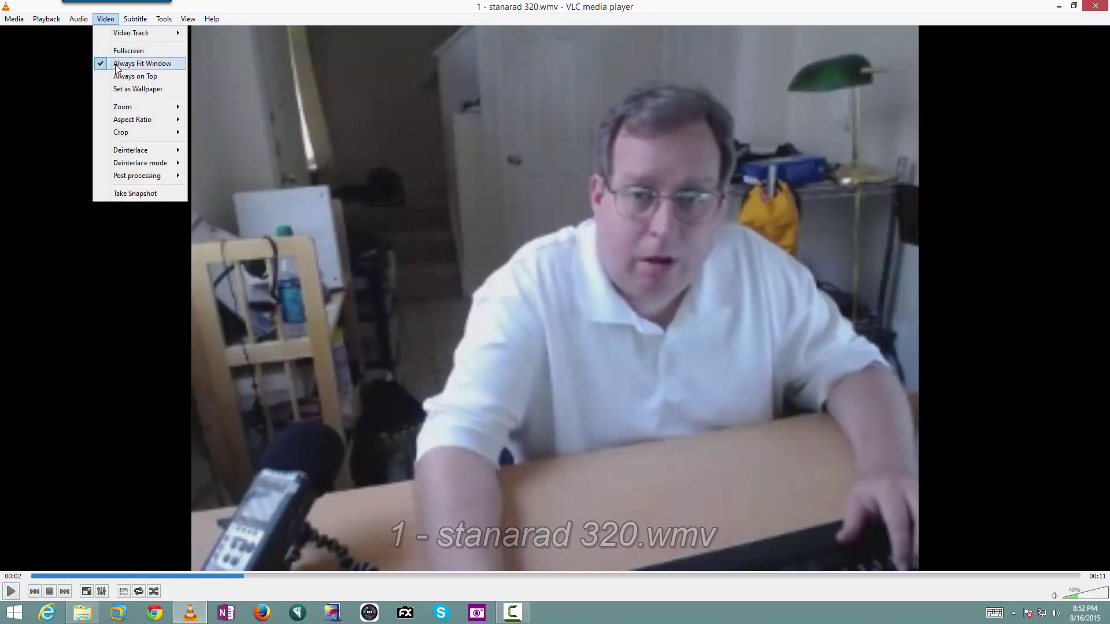
{"action": "left_click", "coordinate": [116, 63]}
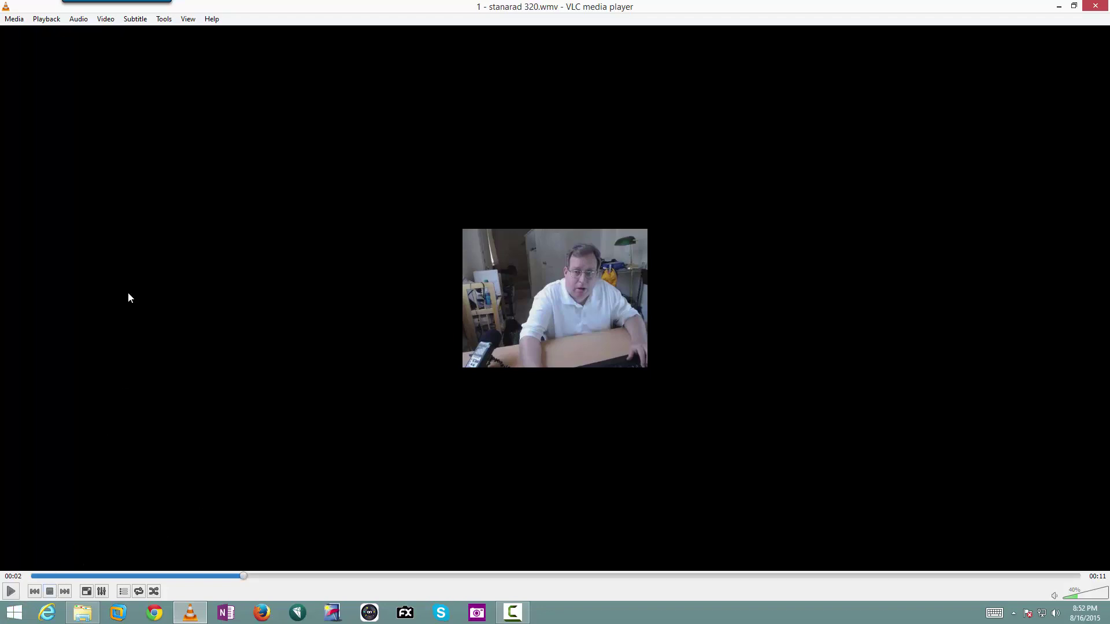
{"action": "left_click", "coordinate": [116, 21]}
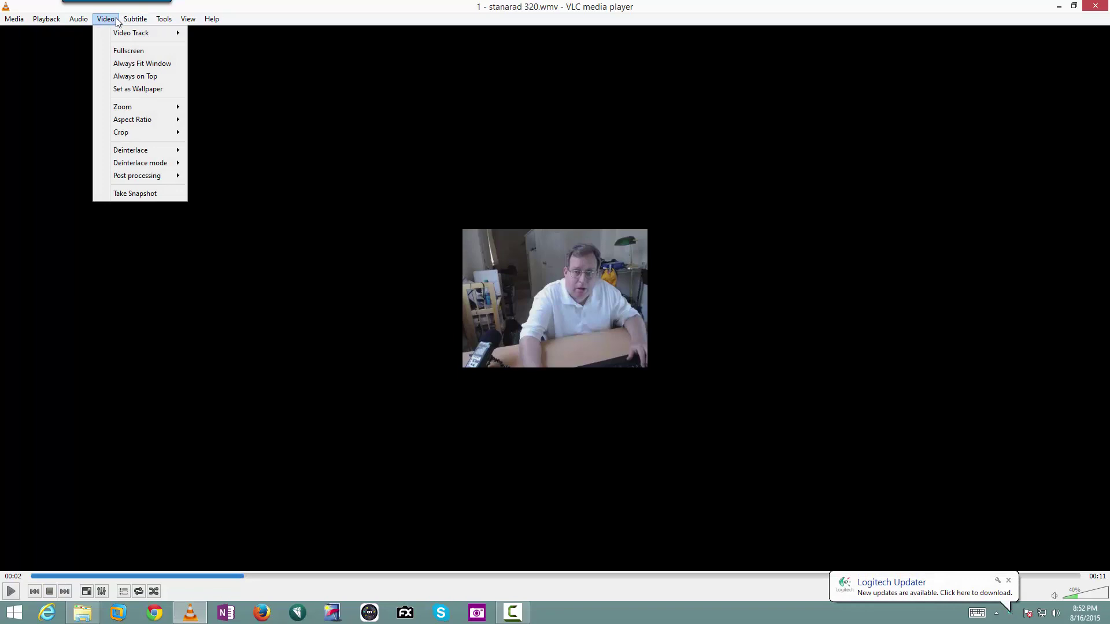
{"action": "left_click", "coordinate": [126, 65]}
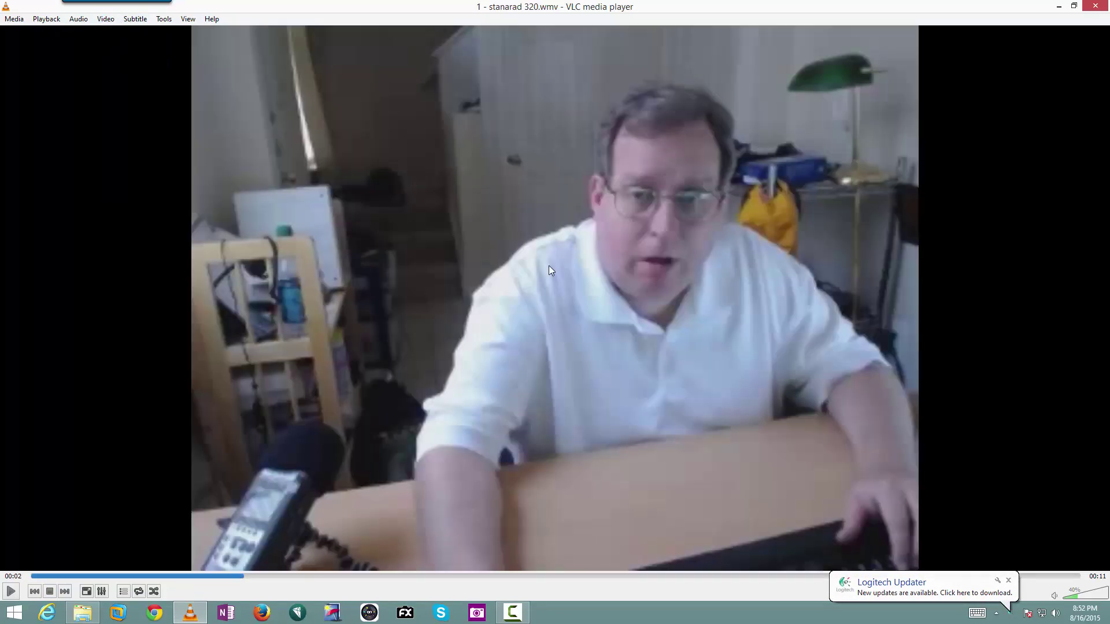
{"action": "left_click", "coordinate": [106, 20]}
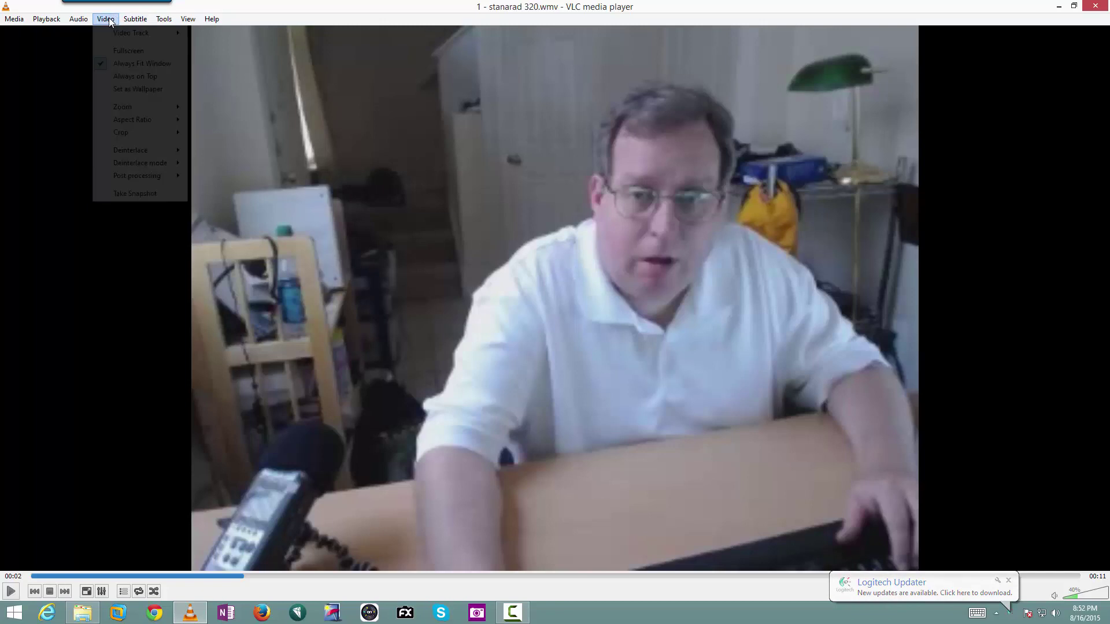
{"action": "left_click", "coordinate": [117, 65]}
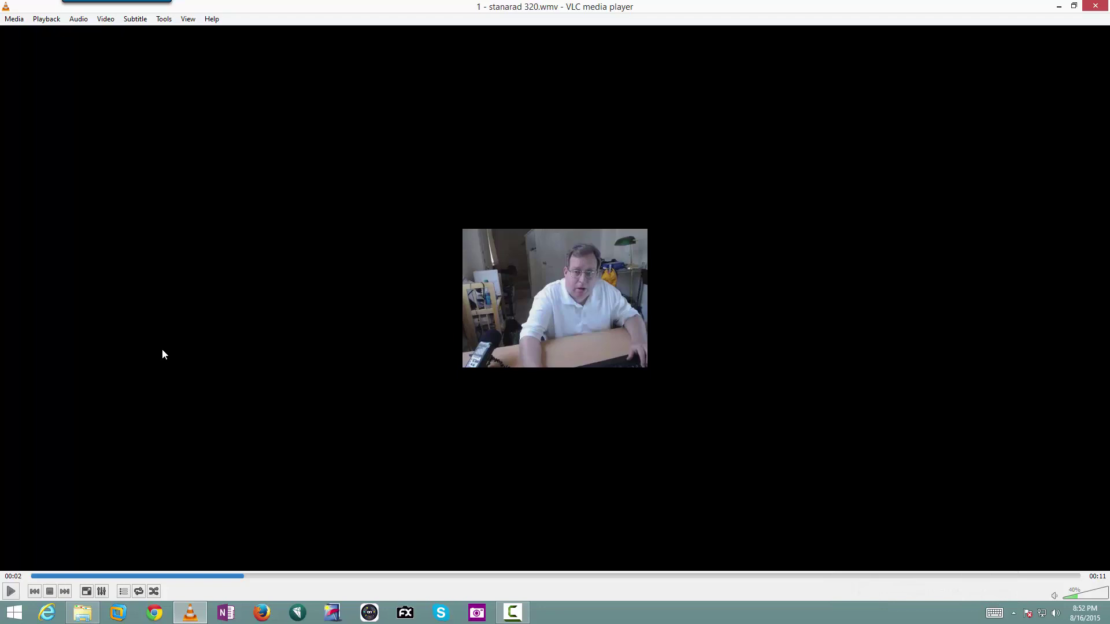
{"action": "left_click", "coordinate": [11, 592]}
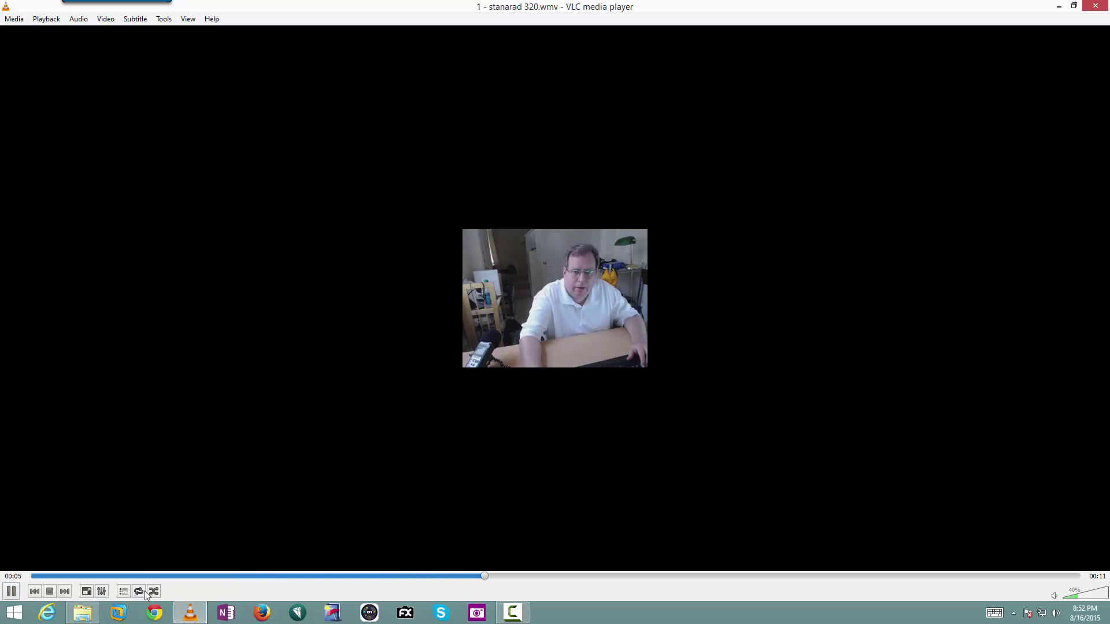
Skip through the playlist to 6 - widescreen 720p.wmv, pause it, and show the playlist.
{"action": "left_click", "coordinate": [68, 592]}
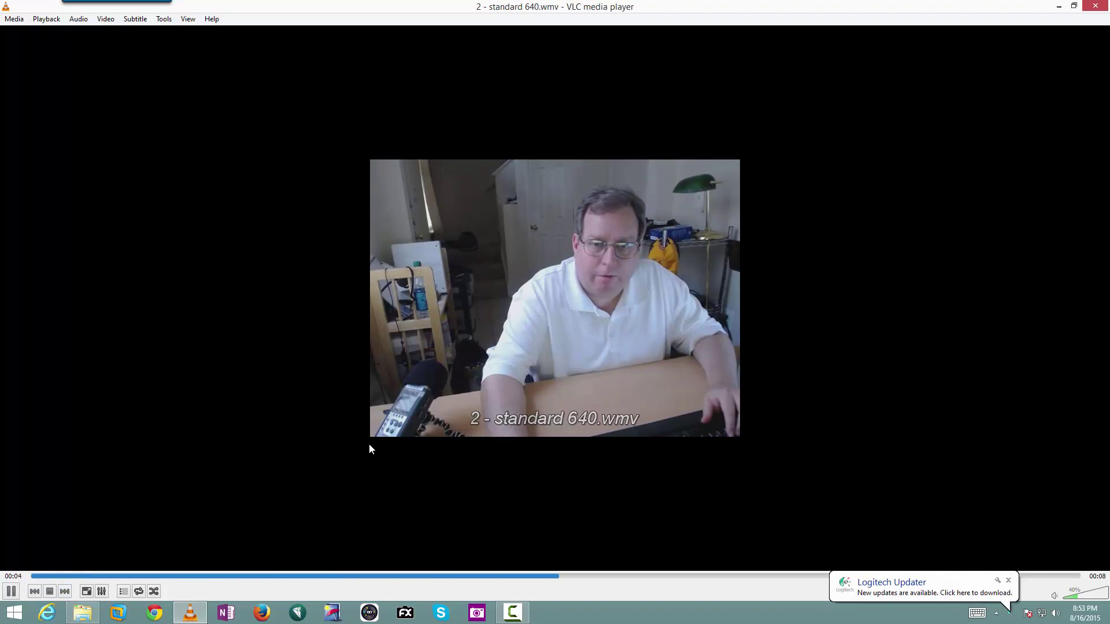
{"action": "left_click", "coordinate": [1009, 581]}
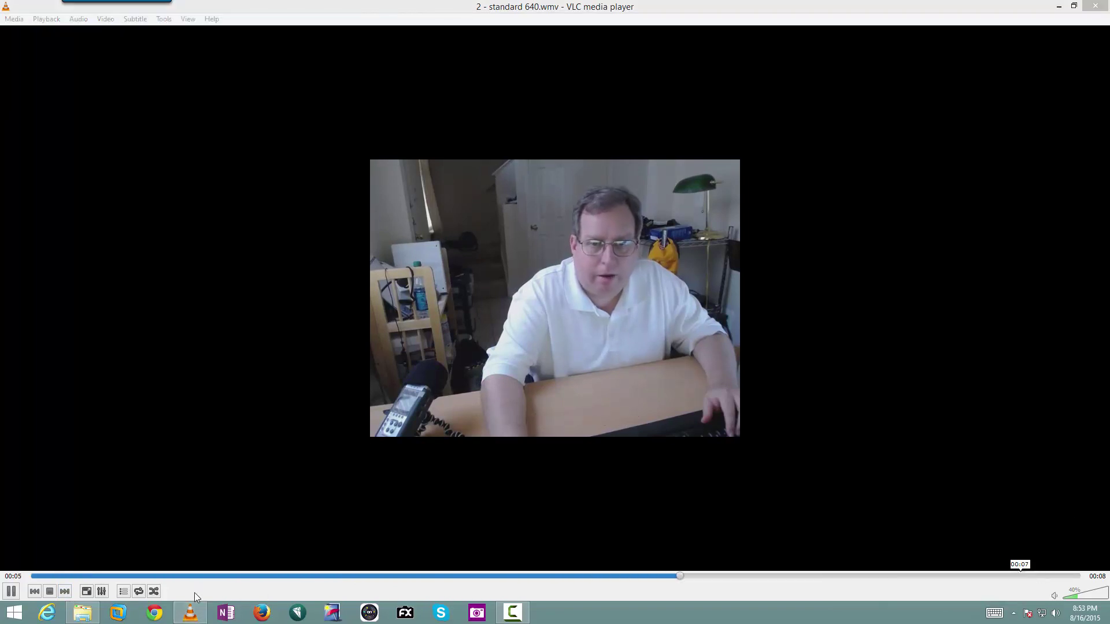
{"action": "left_click", "coordinate": [69, 592]}
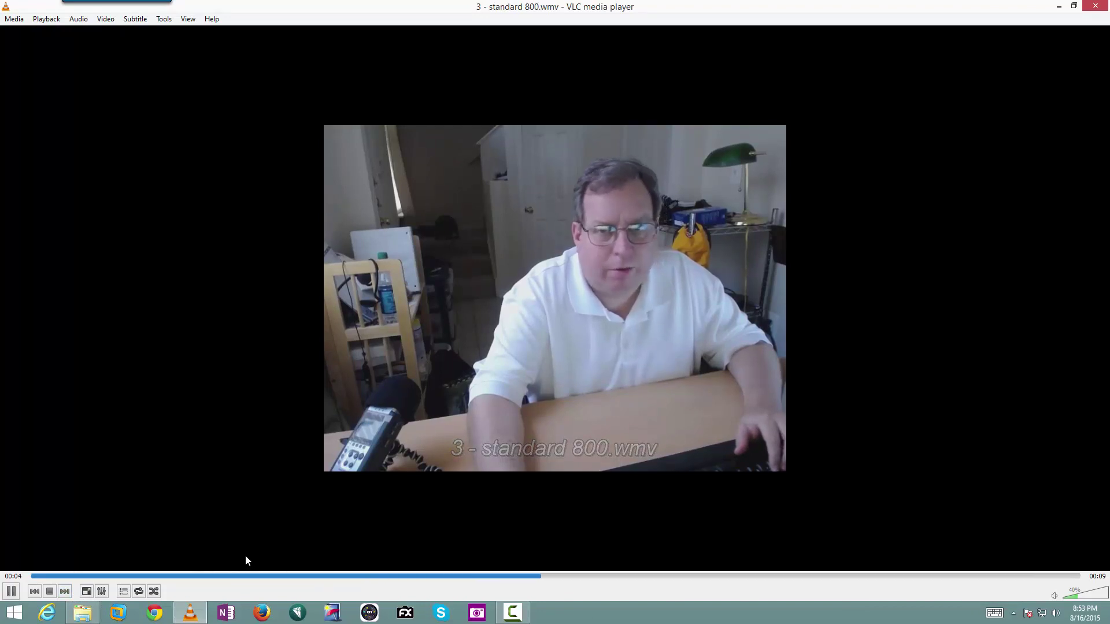
{"action": "left_click", "coordinate": [65, 592]}
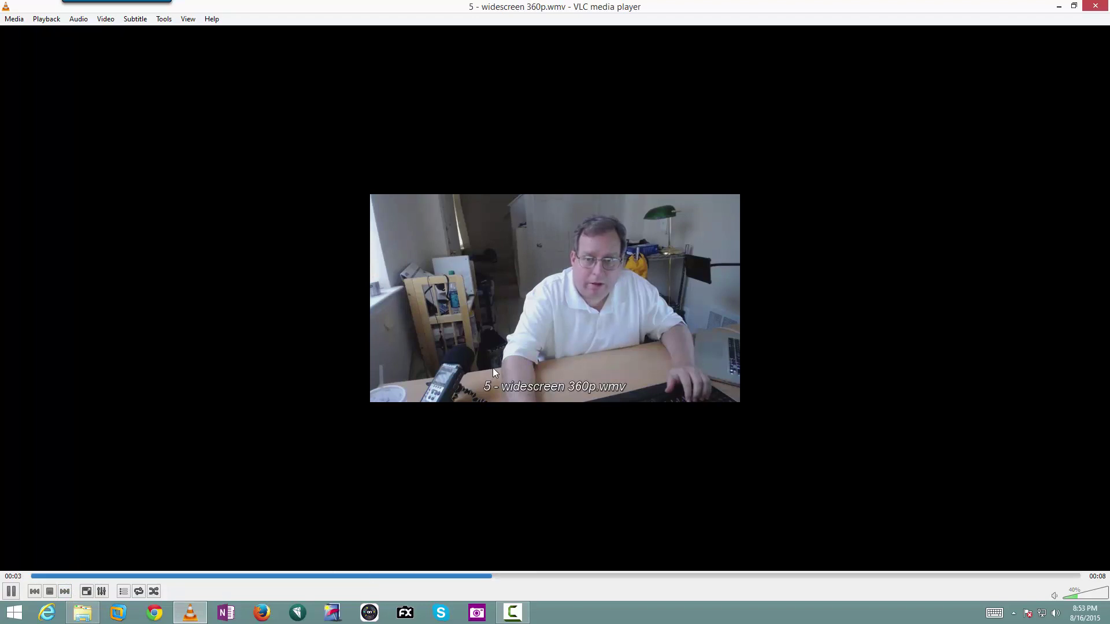
{"action": "left_click", "coordinate": [65, 592]}
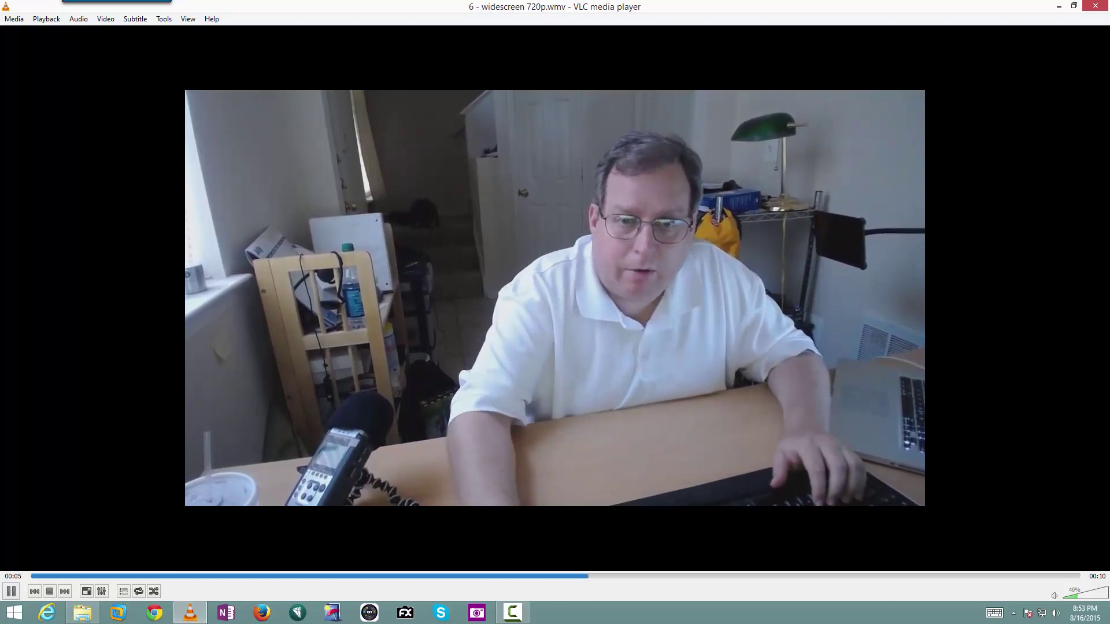
{"action": "key", "text": "space"}
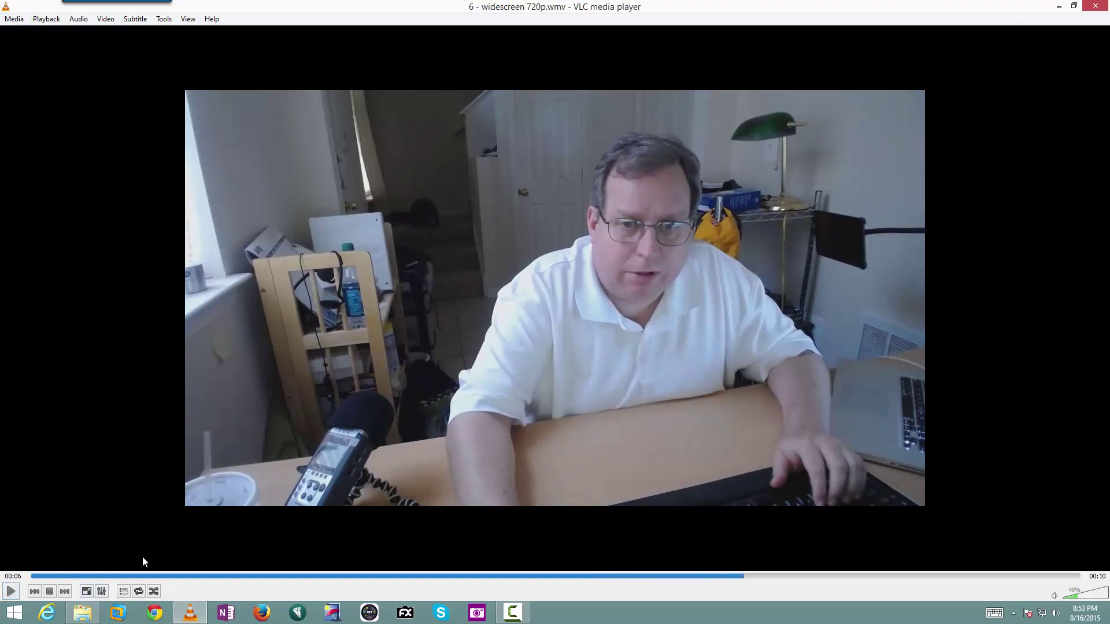
{"action": "left_click", "coordinate": [123, 593]}
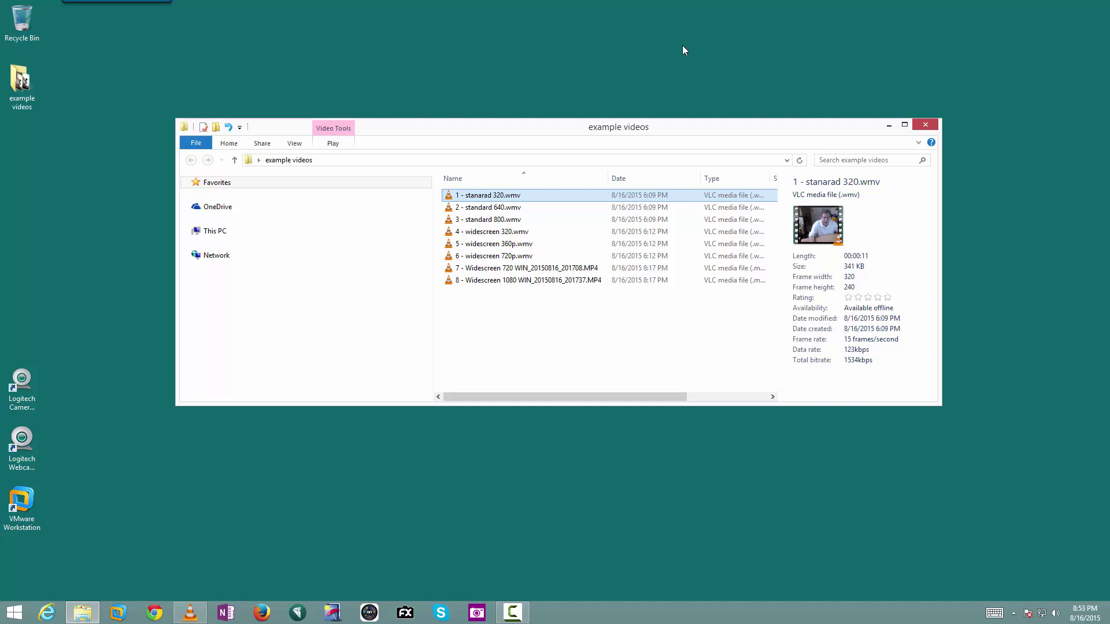
Launch Windows Camera and set 16:9 photo aspect ratio and 1080p video quality.
{"action": "left_click", "coordinate": [683, 47]}
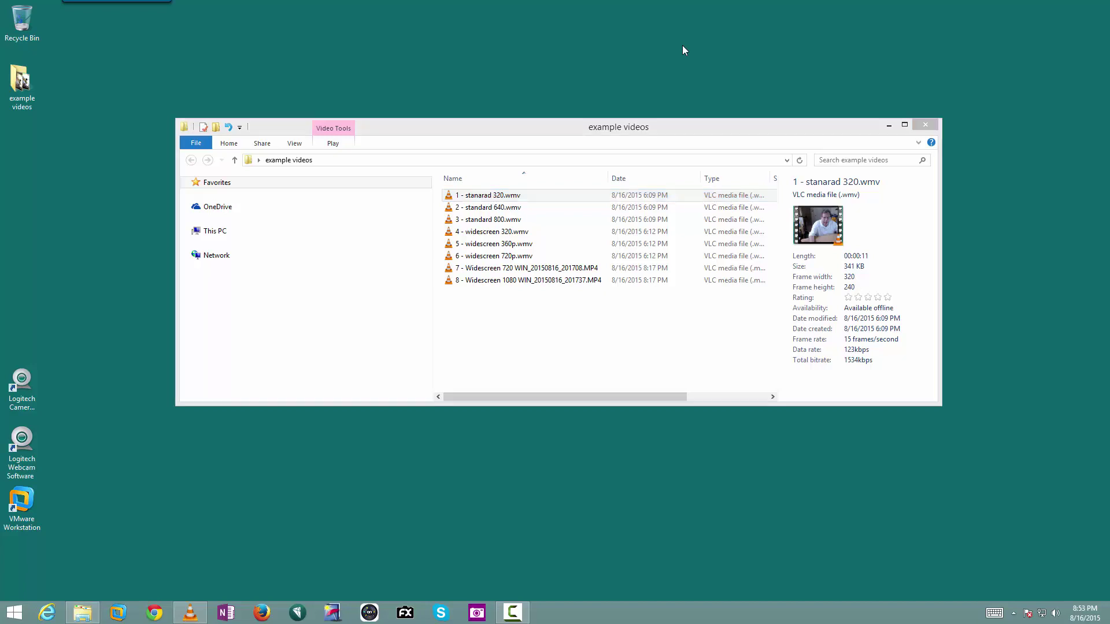
{"action": "left_click", "coordinate": [477, 613]}
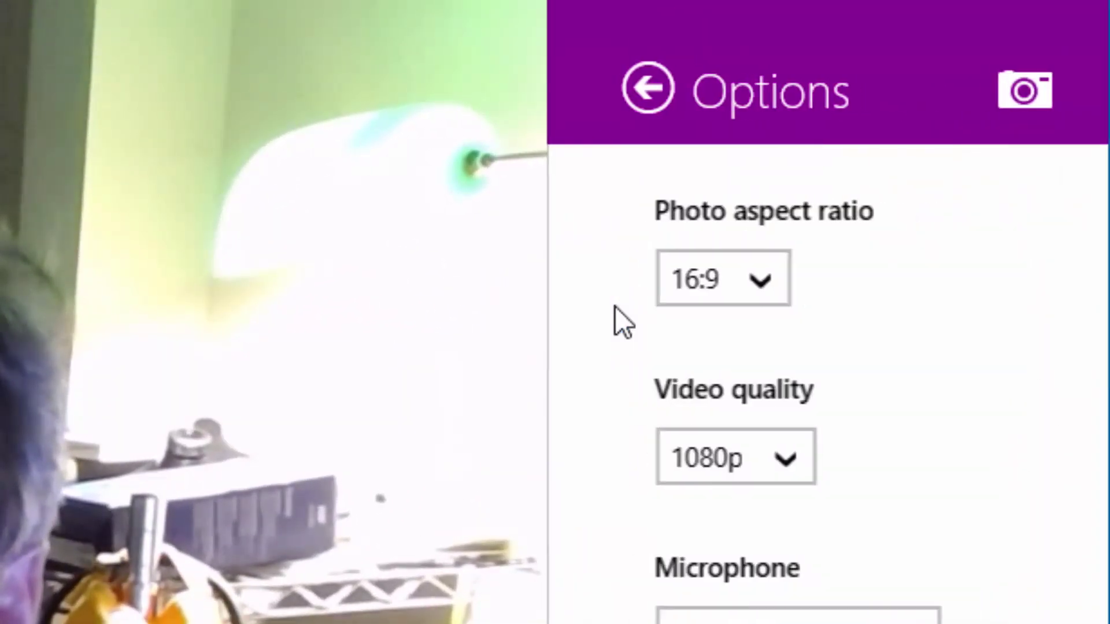
{"action": "left_click", "coordinate": [706, 298]}
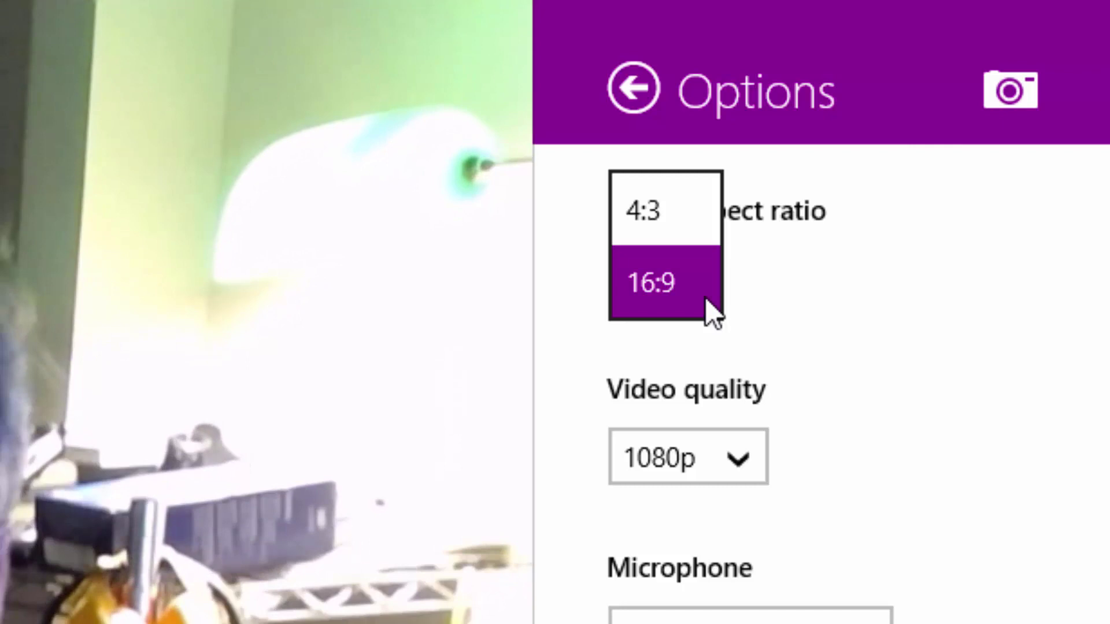
{"action": "left_click", "coordinate": [706, 298]}
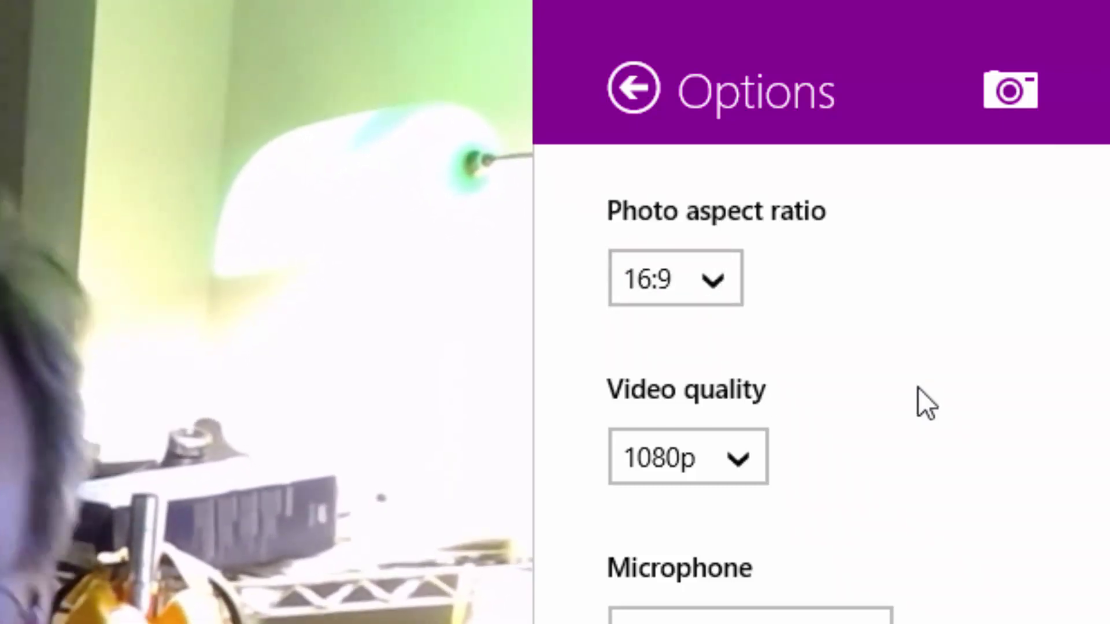
{"action": "left_click", "coordinate": [728, 461]}
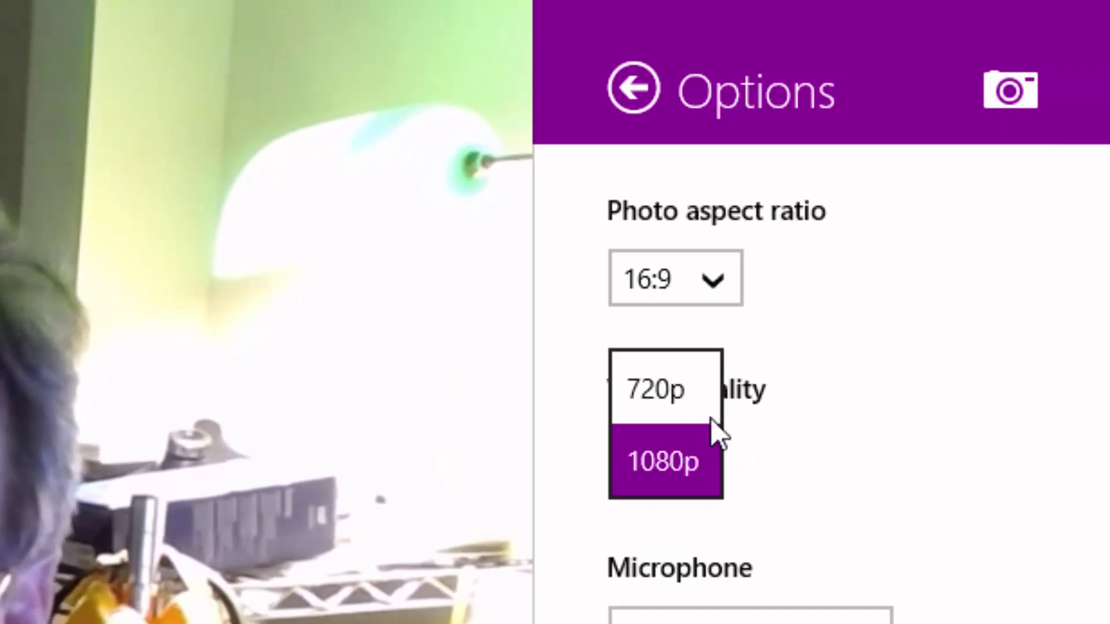
{"action": "left_click", "coordinate": [677, 464]}
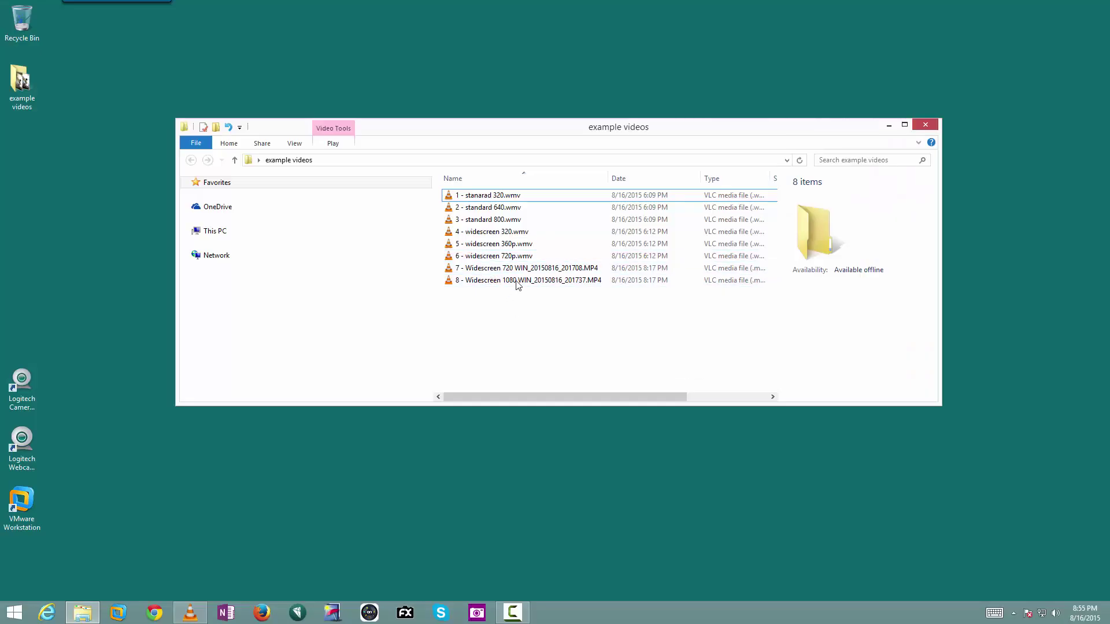
Show the Widescreen 720 MP4 details, then the Widescreen 1080 MP4's (1920 x 1080, 10008kbps).
{"action": "left_click", "coordinate": [511, 264]}
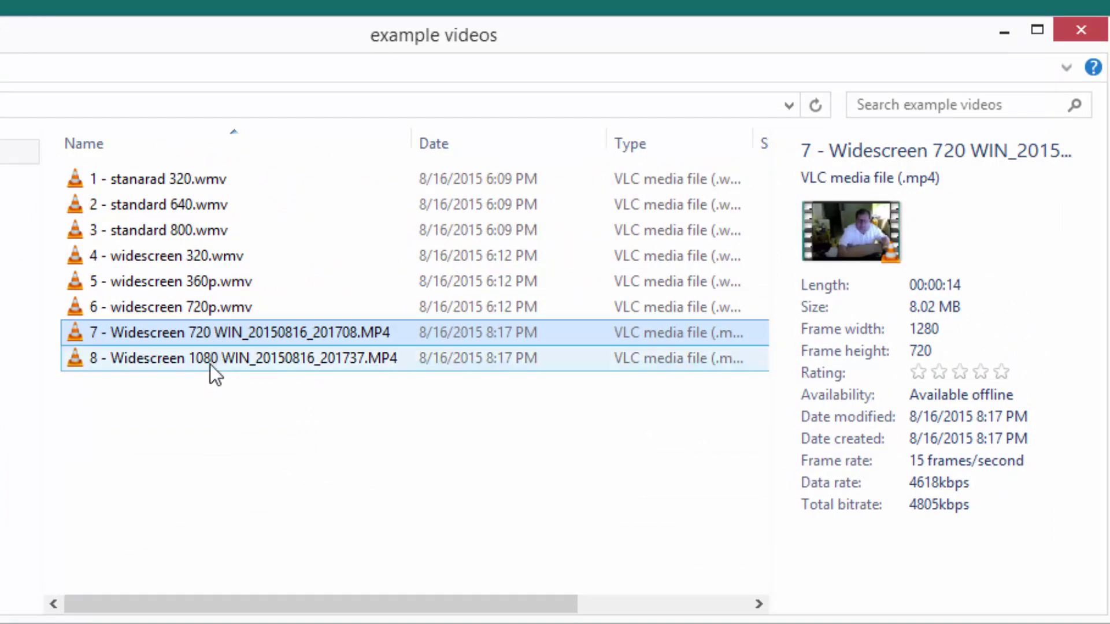
{"action": "mouse_move", "coordinate": [209, 362]}
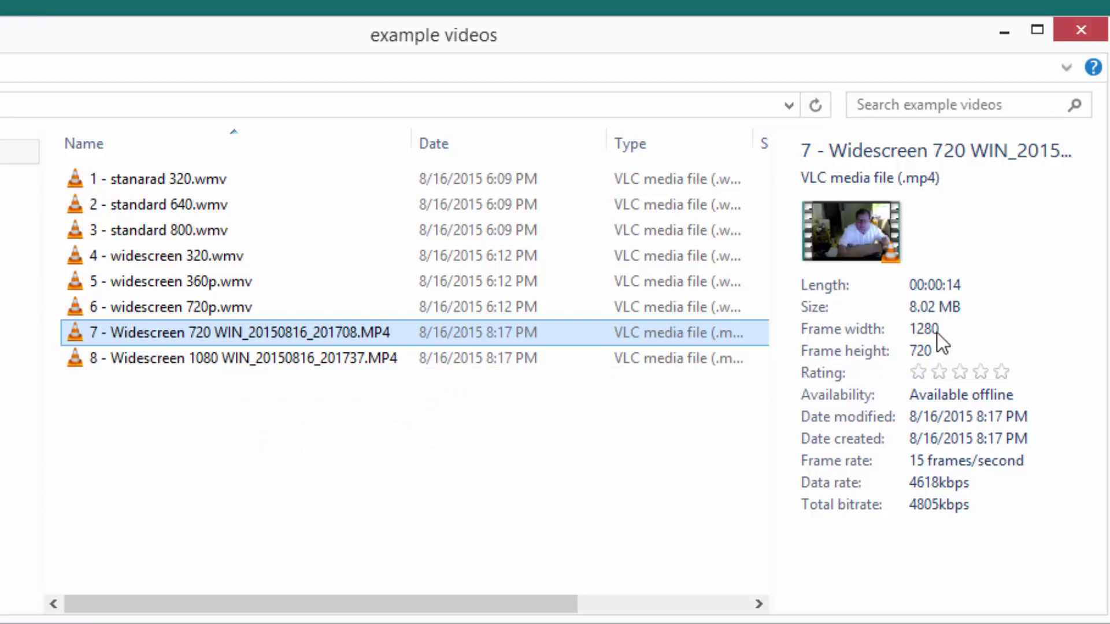
{"action": "left_click", "coordinate": [297, 361]}
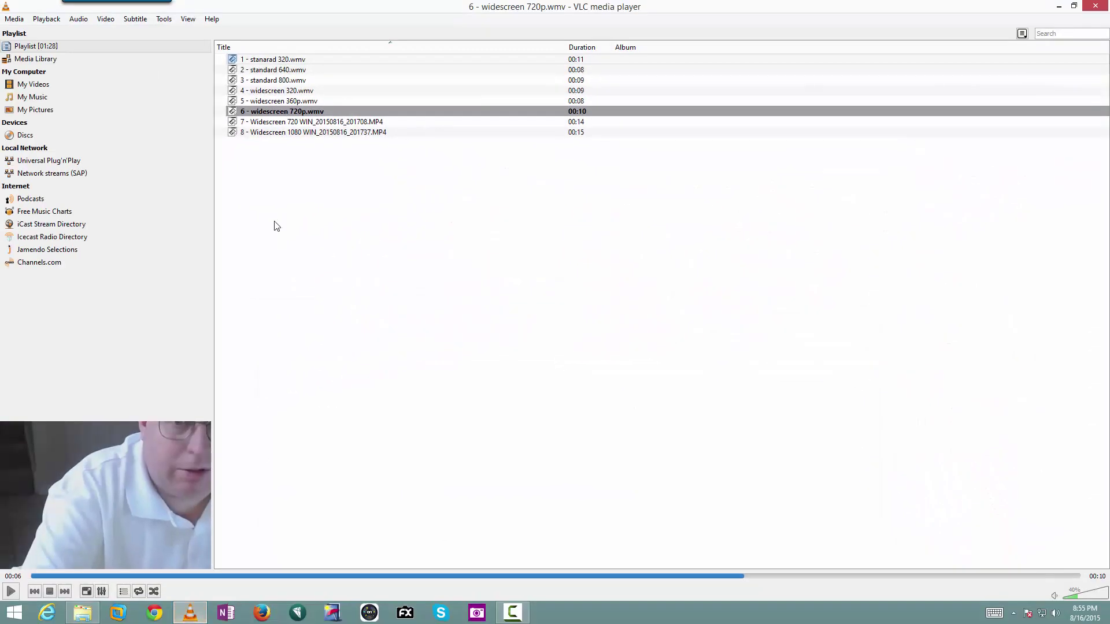
Play the Widescreen 720 MP4 briefly, then skip to the Widescreen 1080 MP4 and pause it.
{"action": "left_click", "coordinate": [260, 122]}
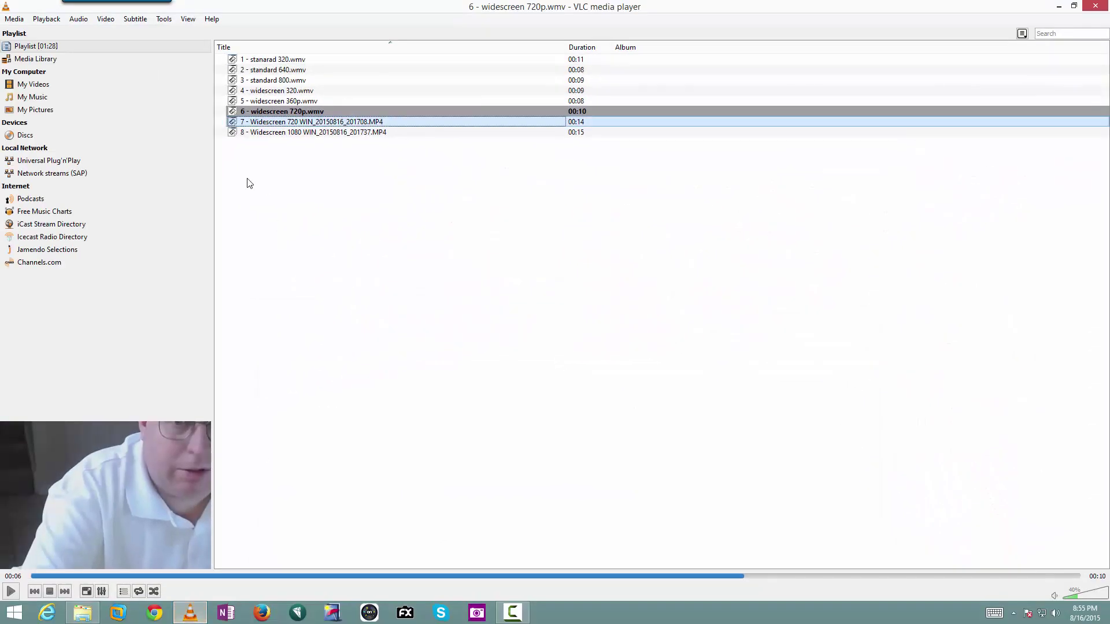
{"action": "left_click", "coordinate": [11, 591]}
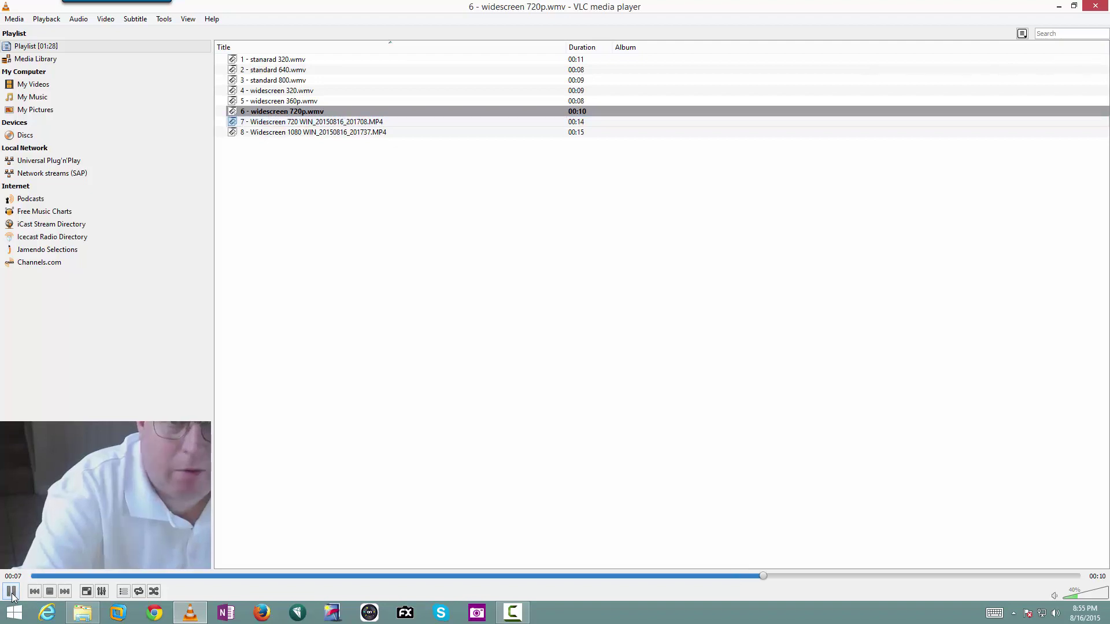
{"action": "left_click", "coordinate": [11, 591]}
{"action": "left_click", "coordinate": [64, 592]}
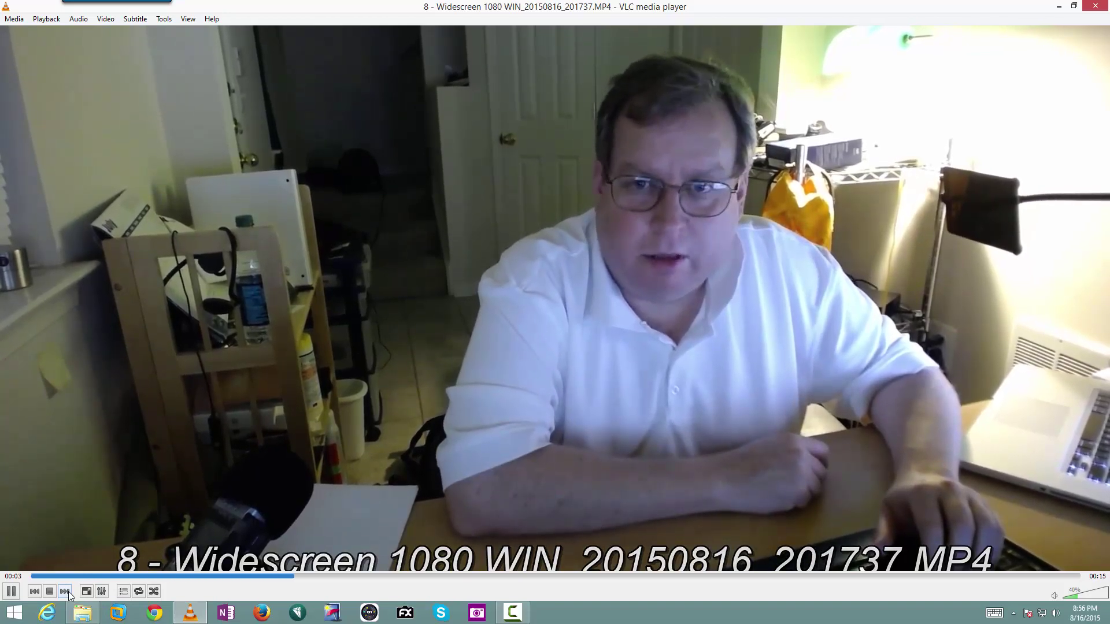
{"action": "left_click", "coordinate": [10, 591]}
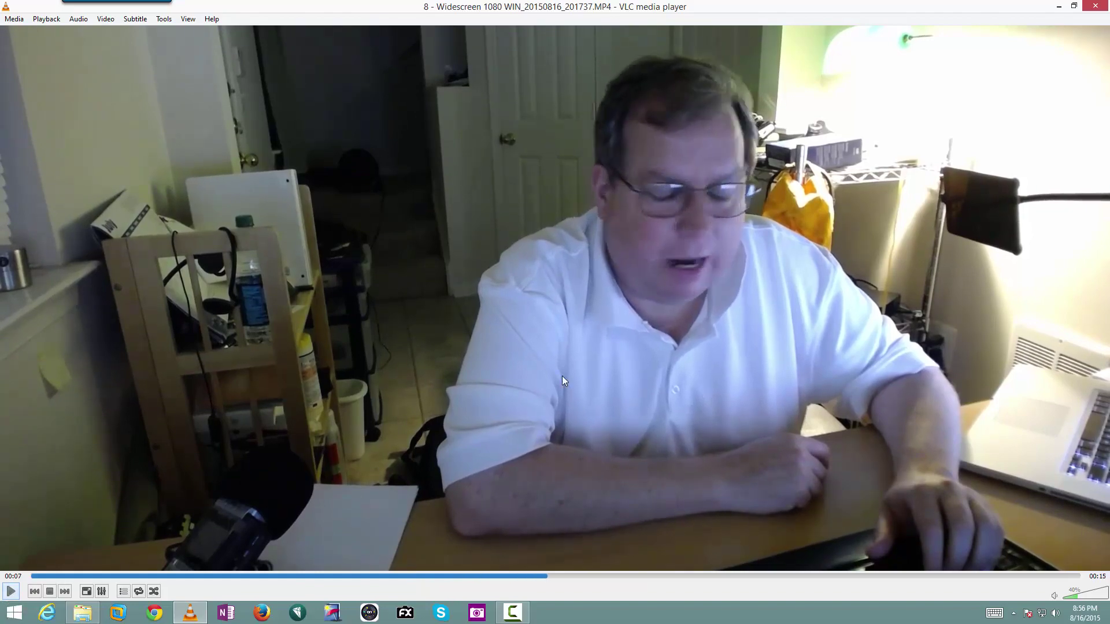
Close VLC and compare 720p WMV, 720 MP4 and 1080 MP4 details: 9825kbps data, 10008kbps total.
{"action": "left_click", "coordinate": [1095, 7]}
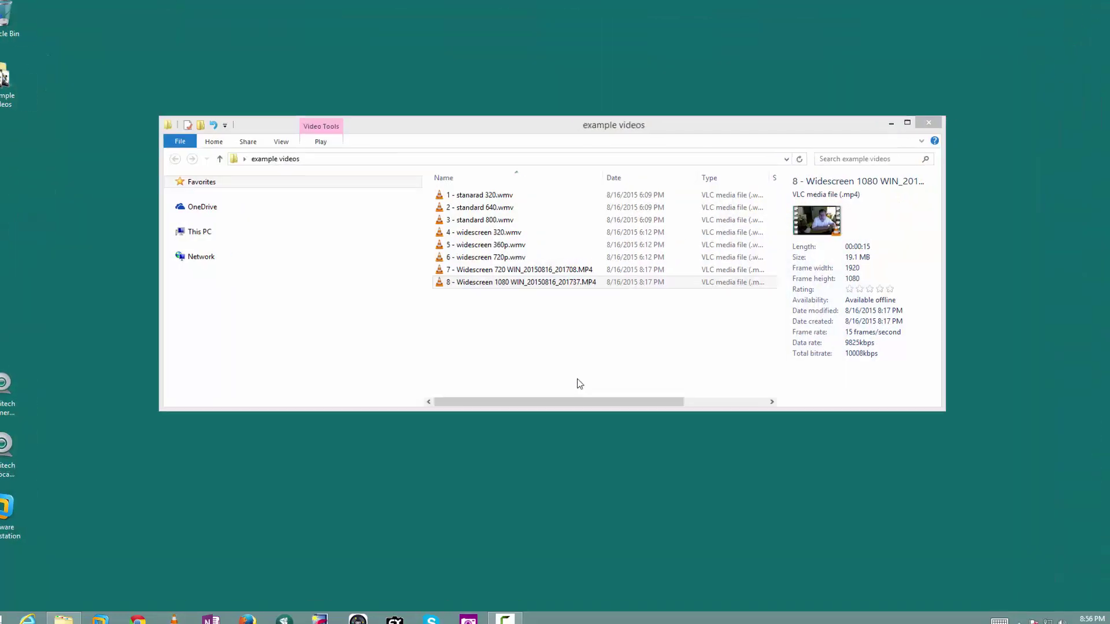
{"action": "left_click", "coordinate": [288, 296]}
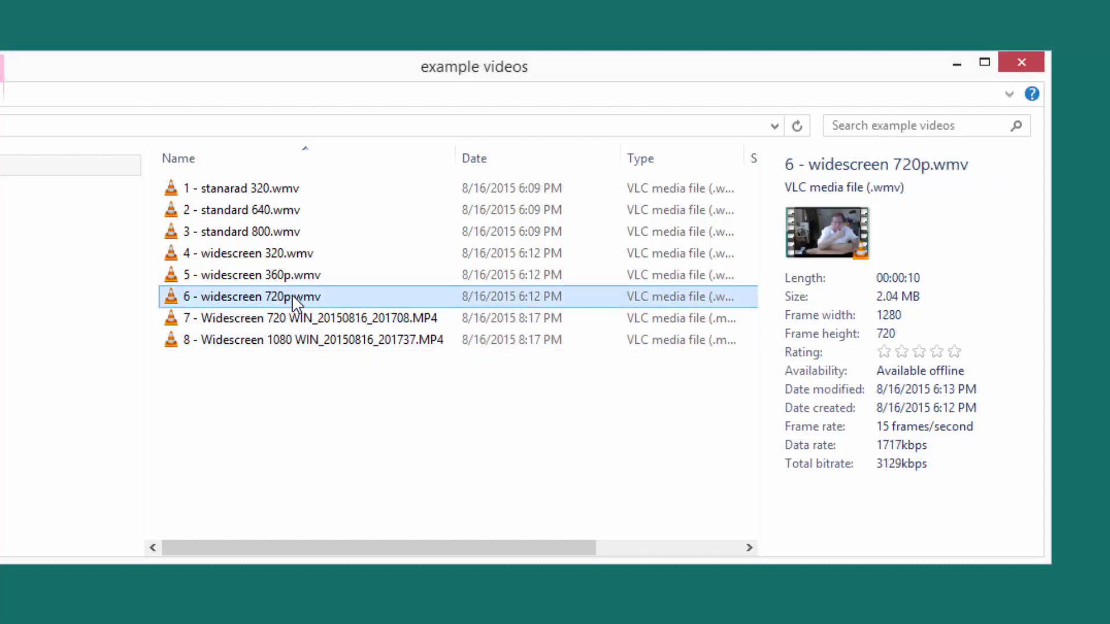
{"action": "left_click", "coordinate": [286, 315]}
{"action": "left_click", "coordinate": [273, 296]}
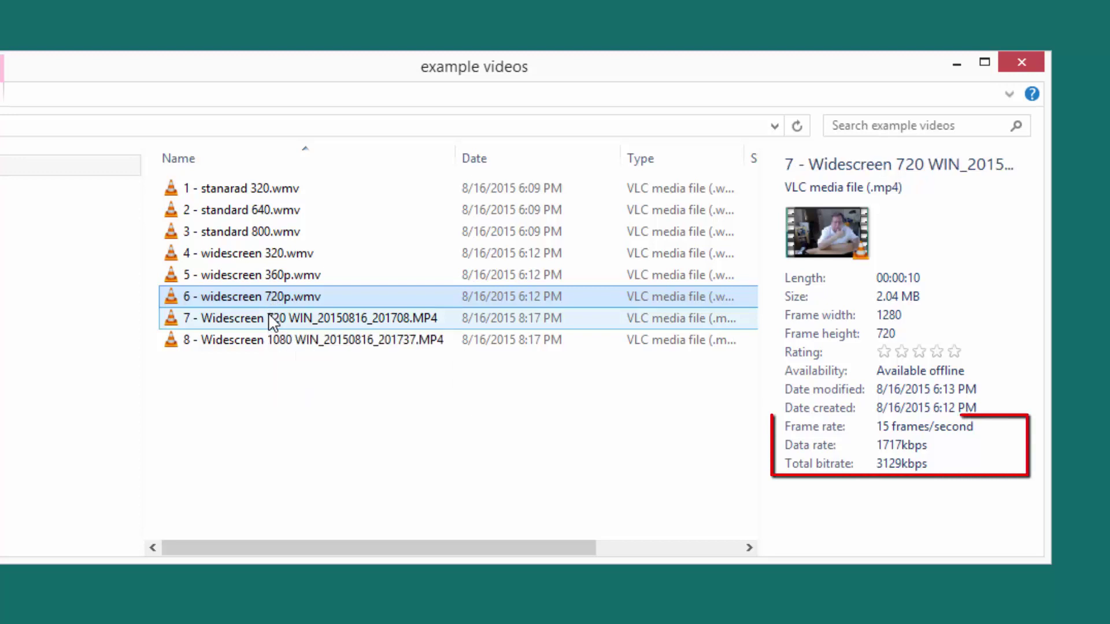
{"action": "left_click", "coordinate": [269, 313]}
{"action": "left_click", "coordinate": [268, 301]}
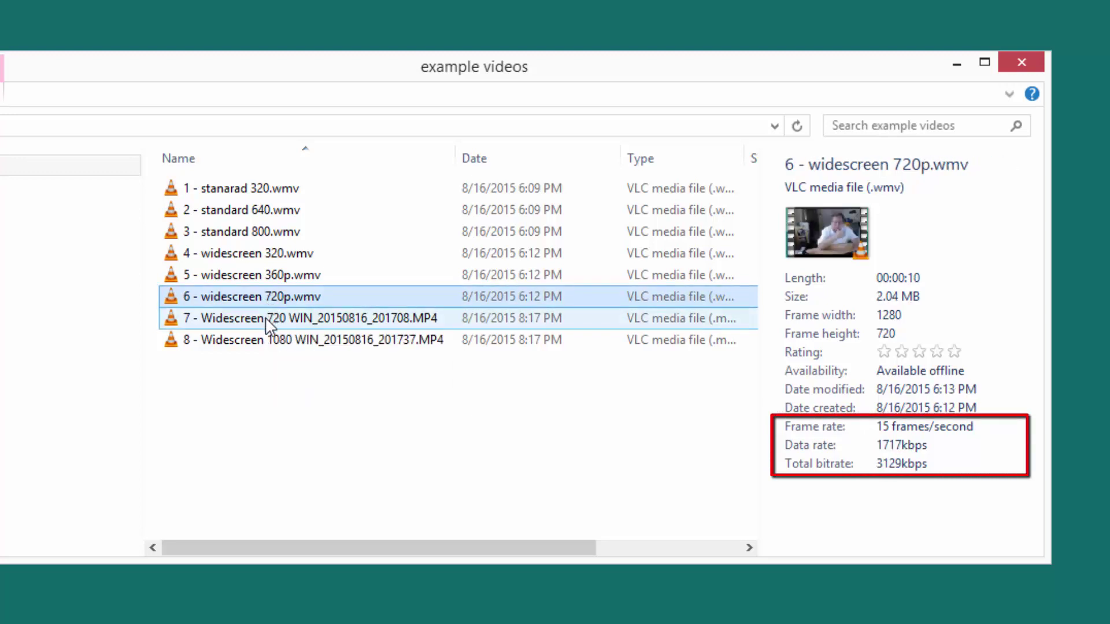
{"action": "left_click", "coordinate": [269, 322]}
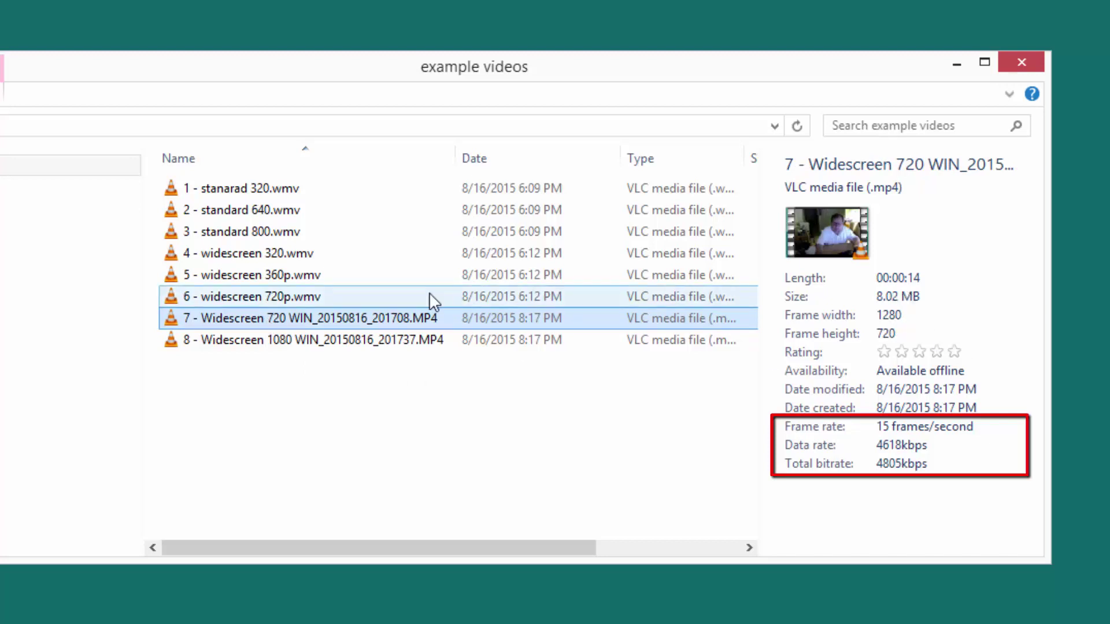
{"action": "left_click", "coordinate": [319, 295]}
{"action": "left_click", "coordinate": [317, 317]}
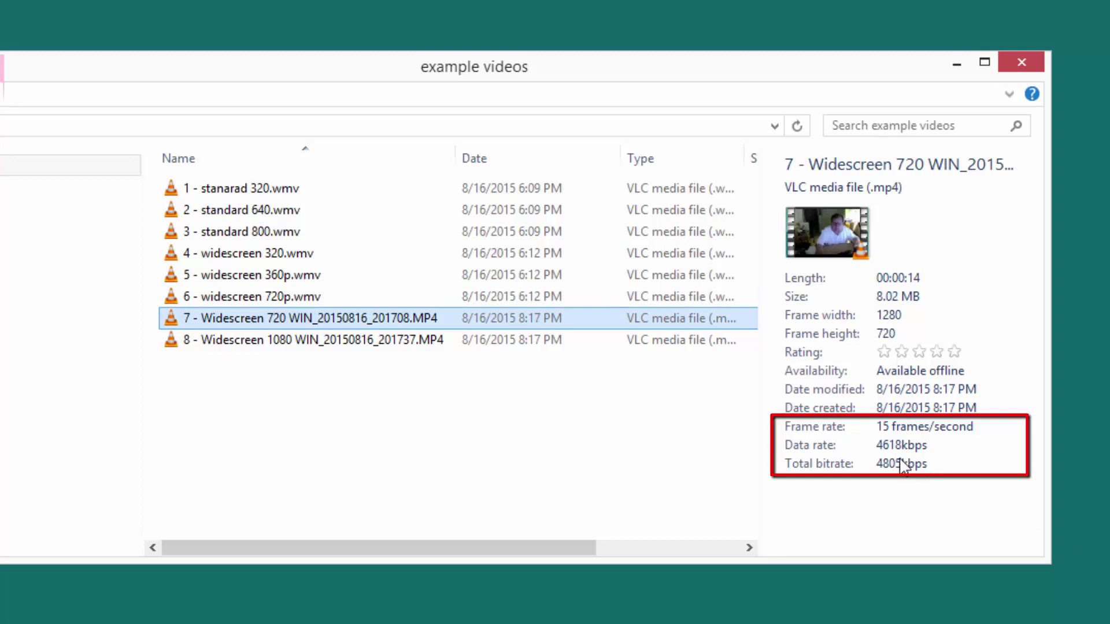
{"action": "left_click", "coordinate": [362, 340]}
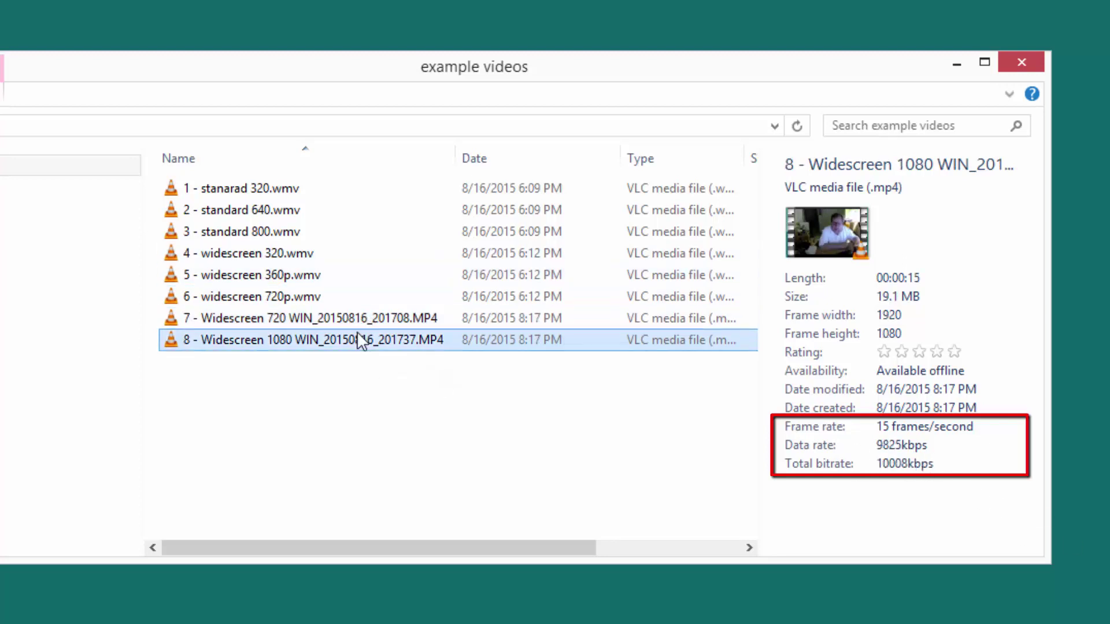